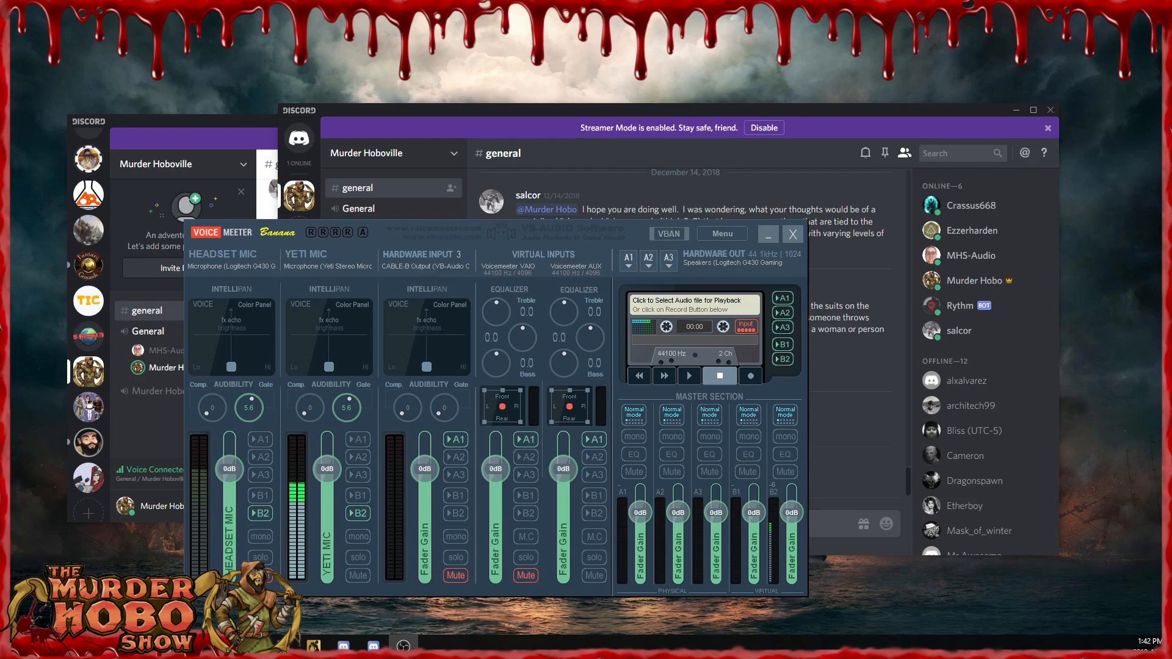
Switch to Fantasy Grounds, open the test character's powers and roll Bolt.
drag(0, 92, 526, 33)
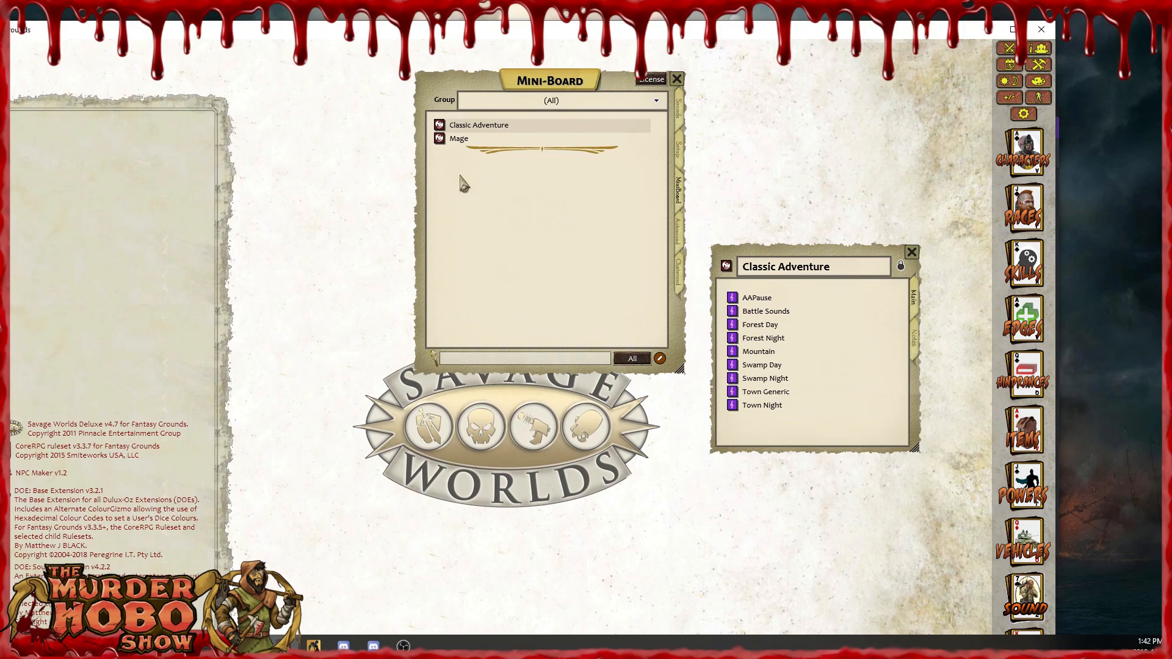
drag(443, 29, 474, 30)
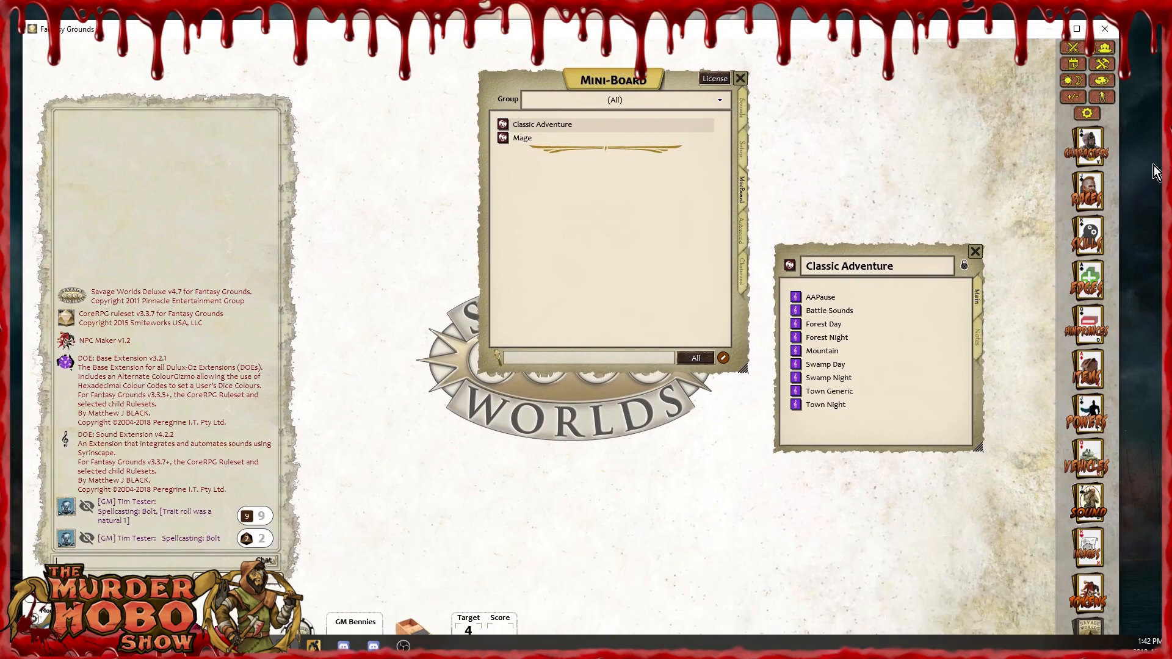
click(1086, 147)
click(421, 322)
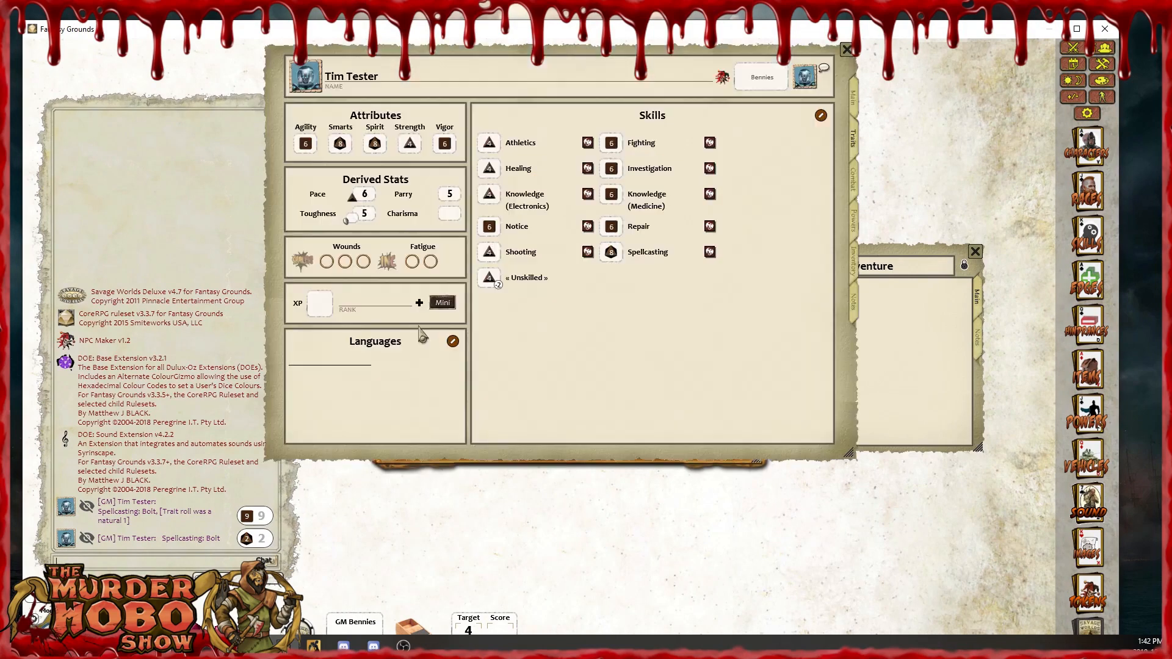
click(854, 218)
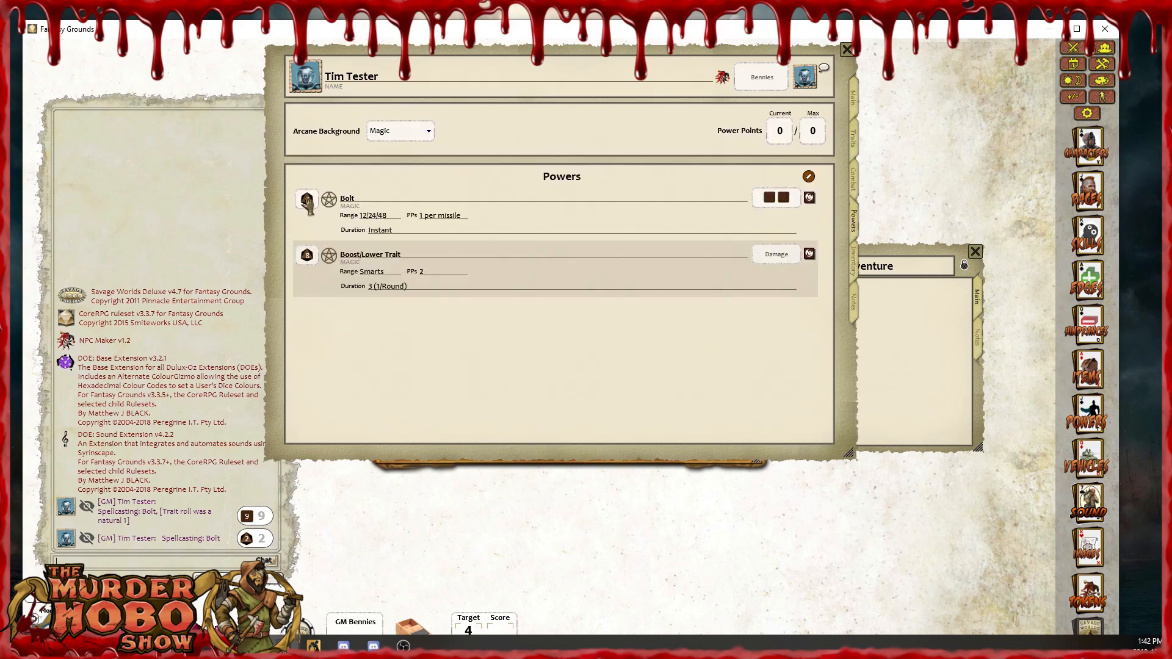
double_click(307, 199)
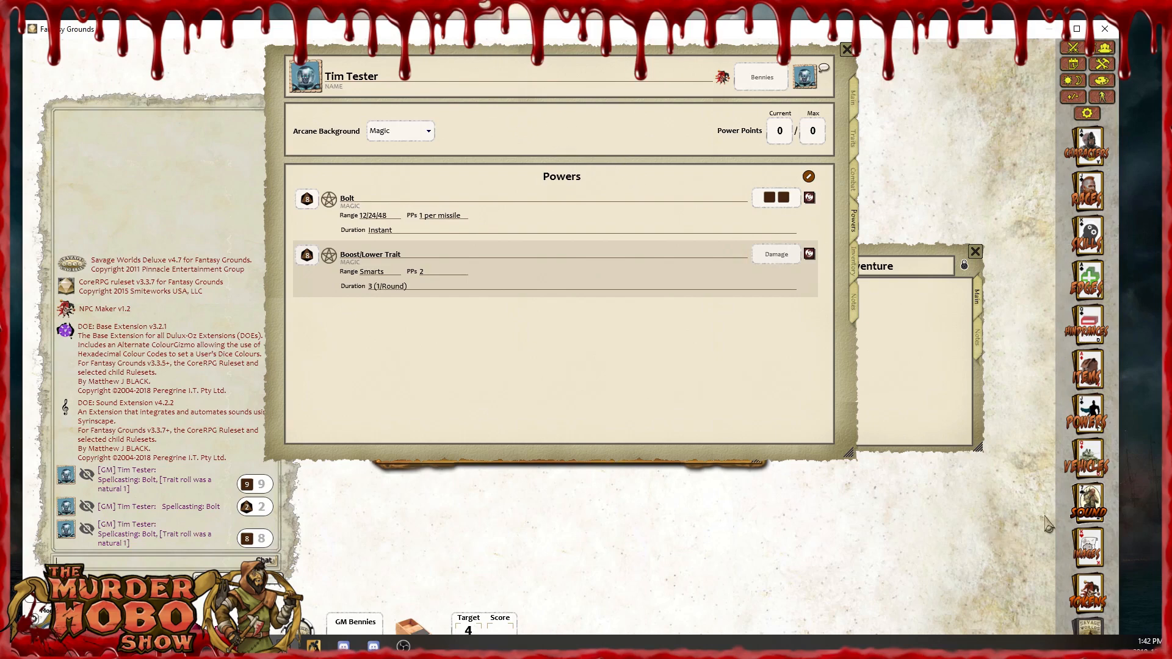
Close the character sheet, the Classic Adventure board and the character selection window.
click(846, 49)
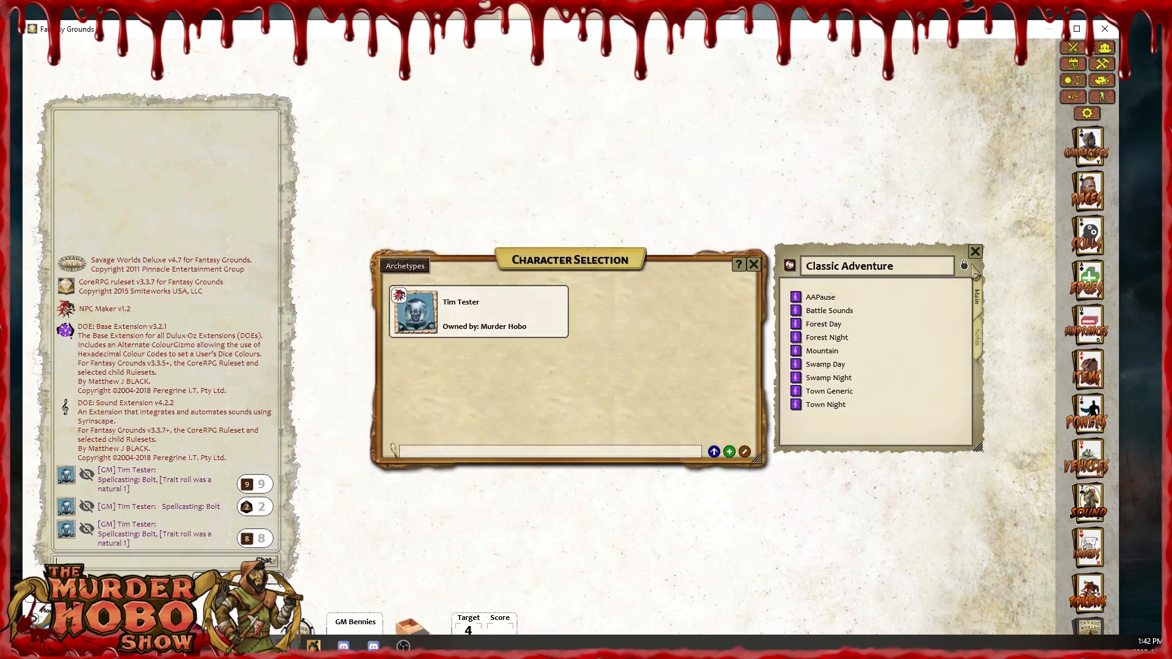
click(975, 252)
click(755, 265)
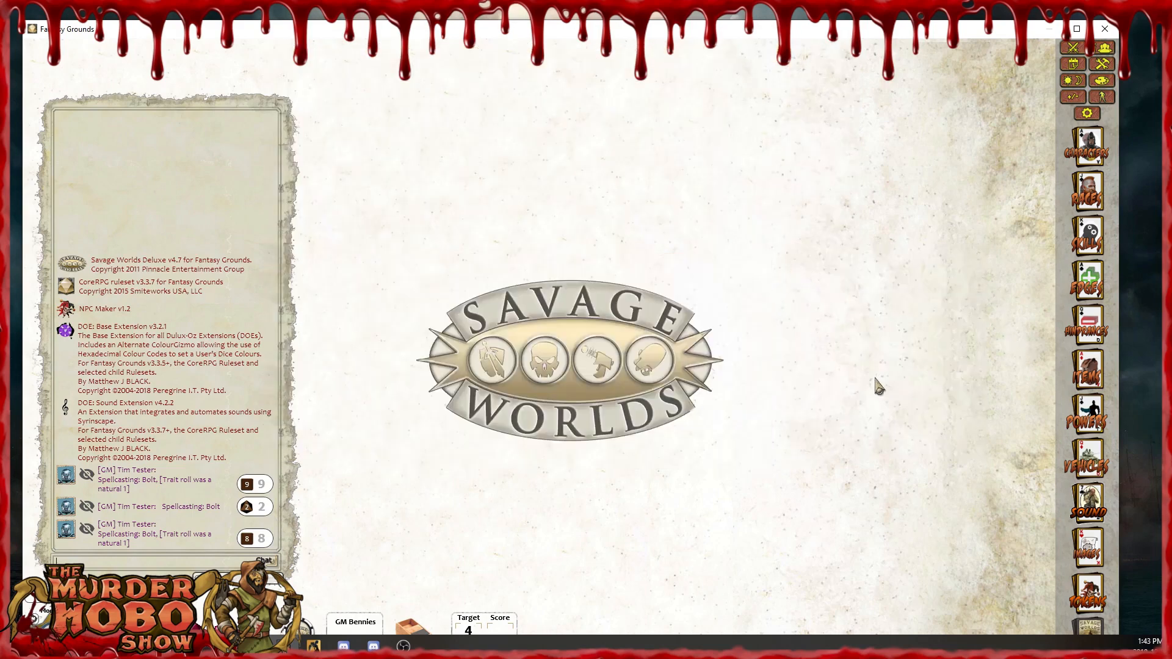
Open the Bolt chat sound, unlock it, enable Magic Characters, lock the entry again and close it.
click(1094, 508)
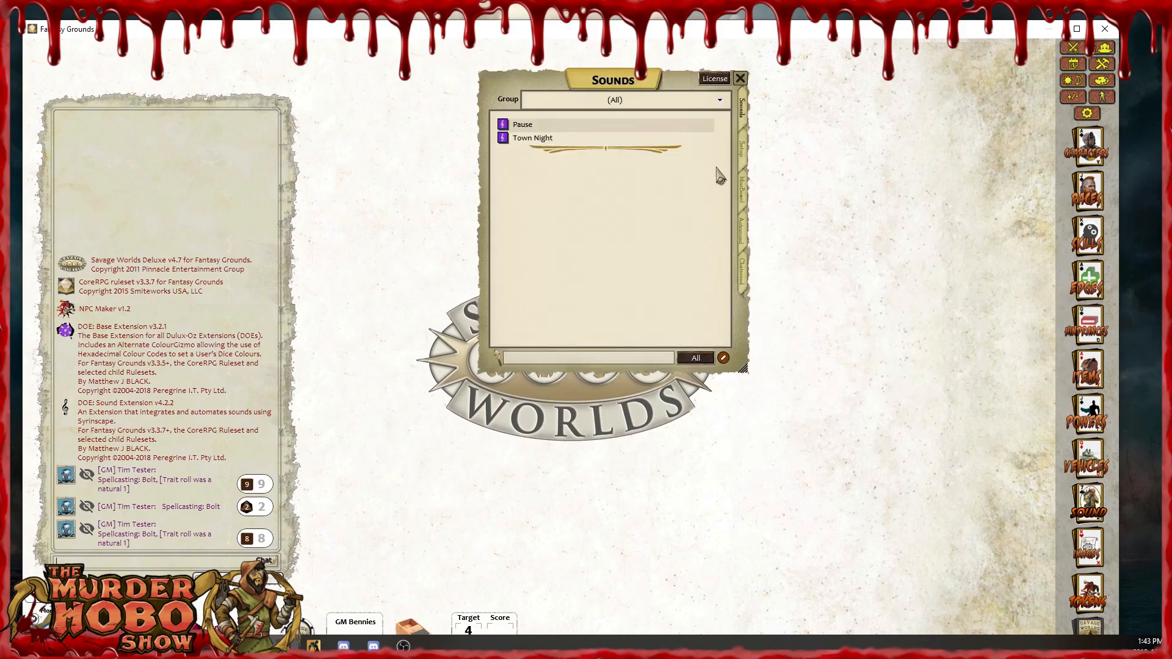
click(742, 274)
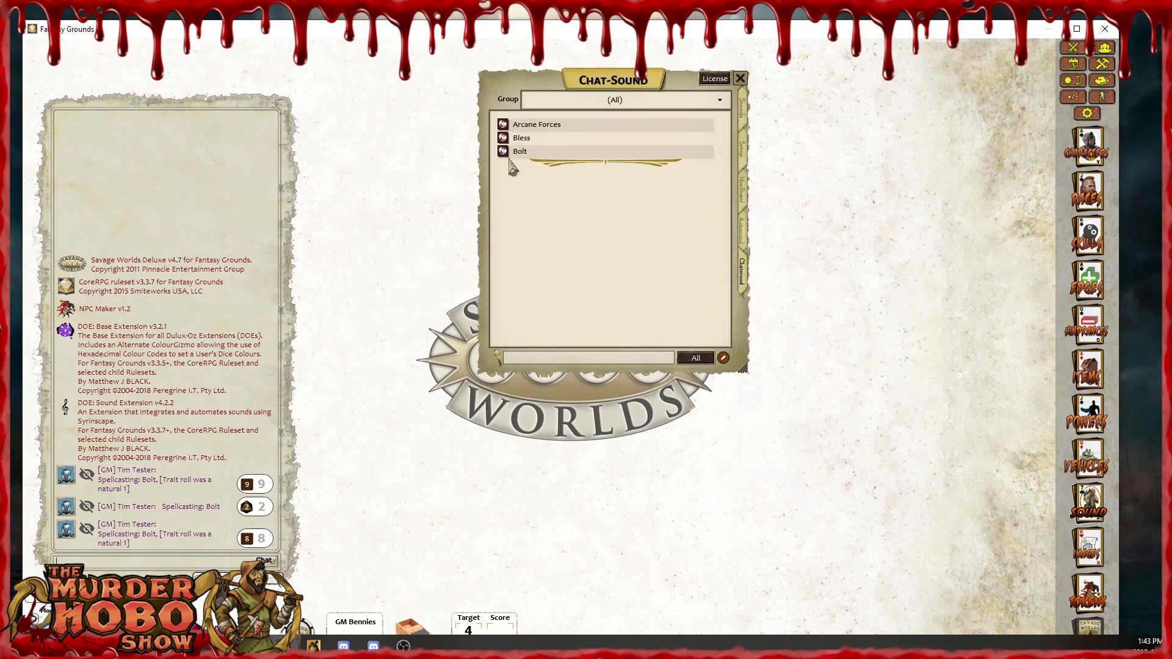
click(503, 151)
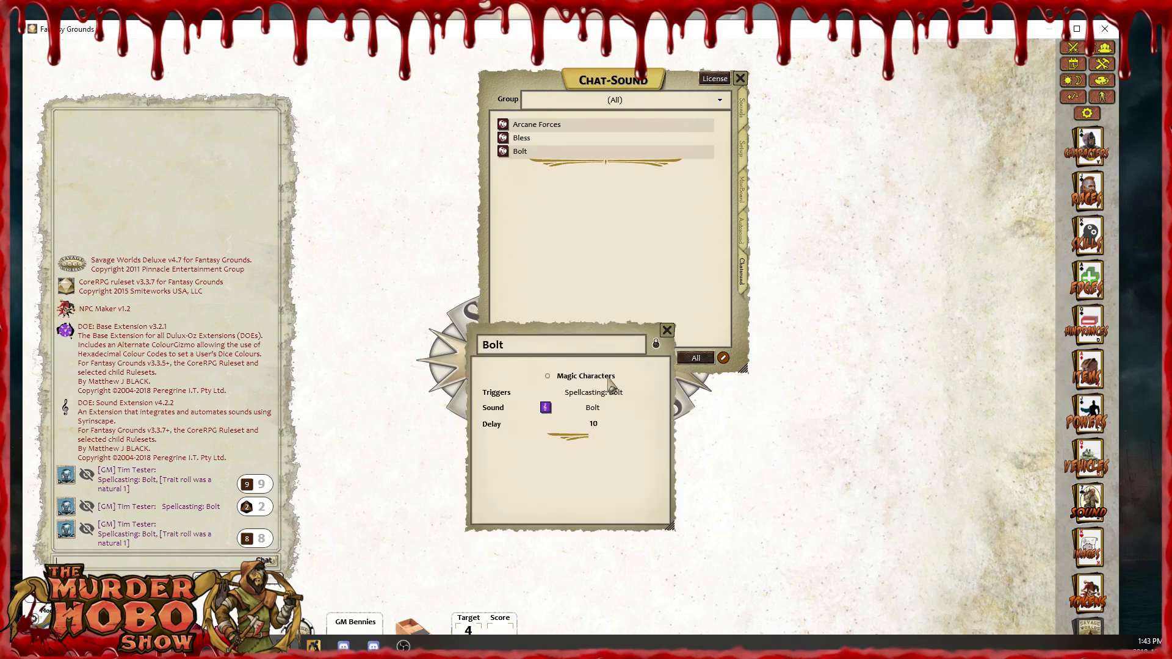
click(656, 344)
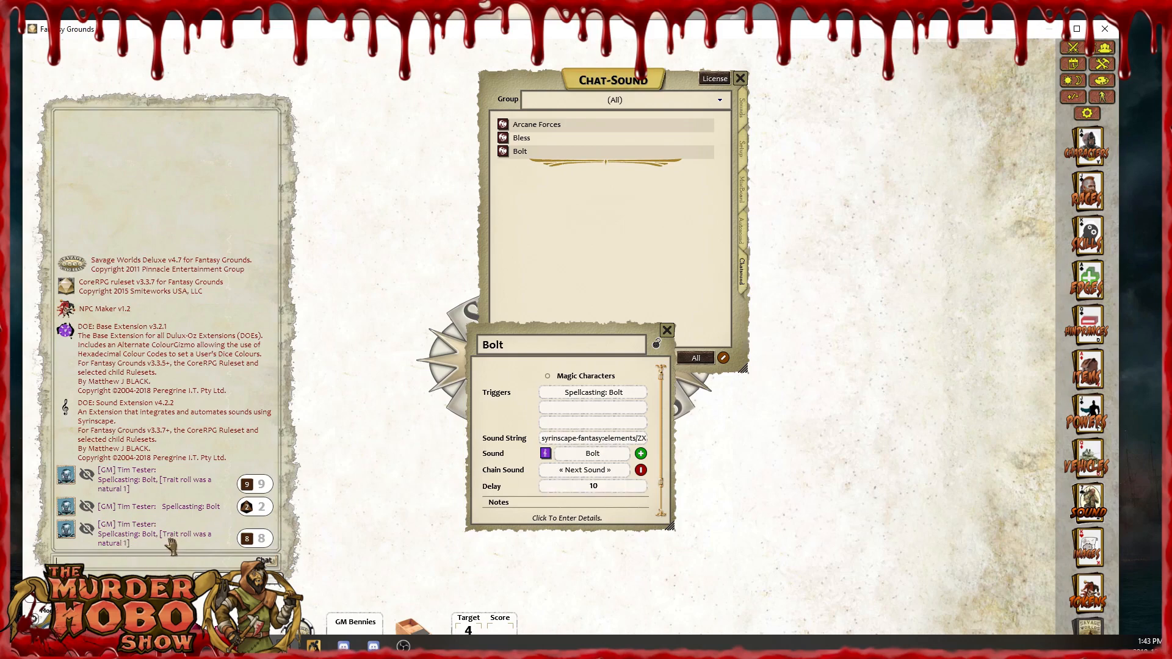
click(547, 376)
click(656, 344)
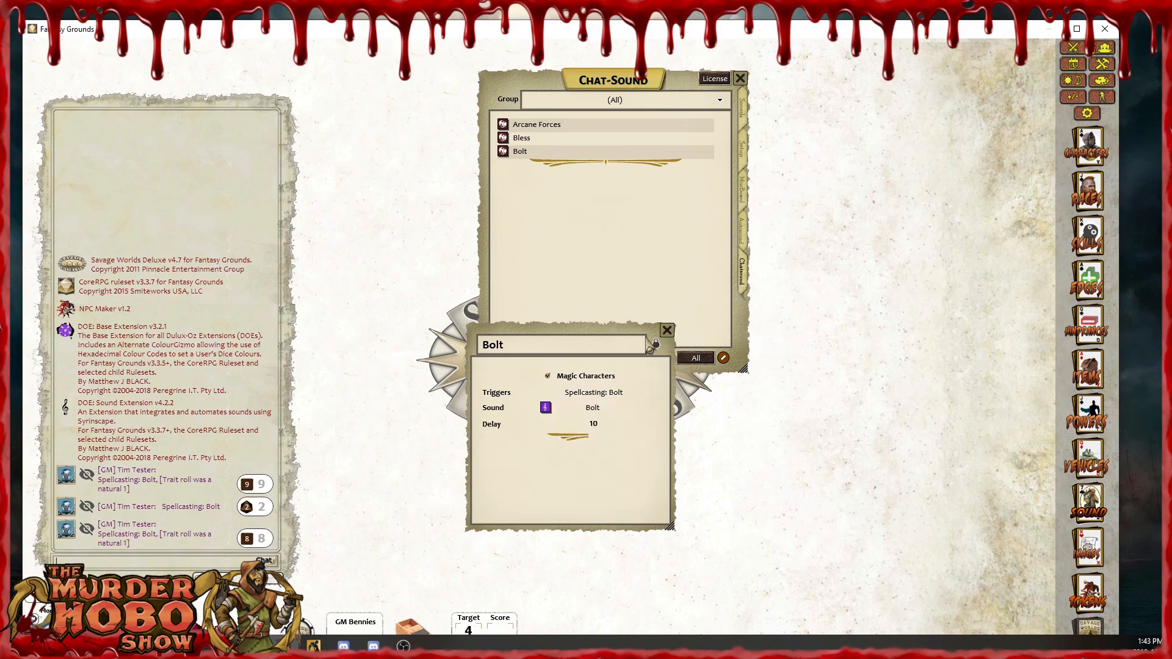
click(667, 331)
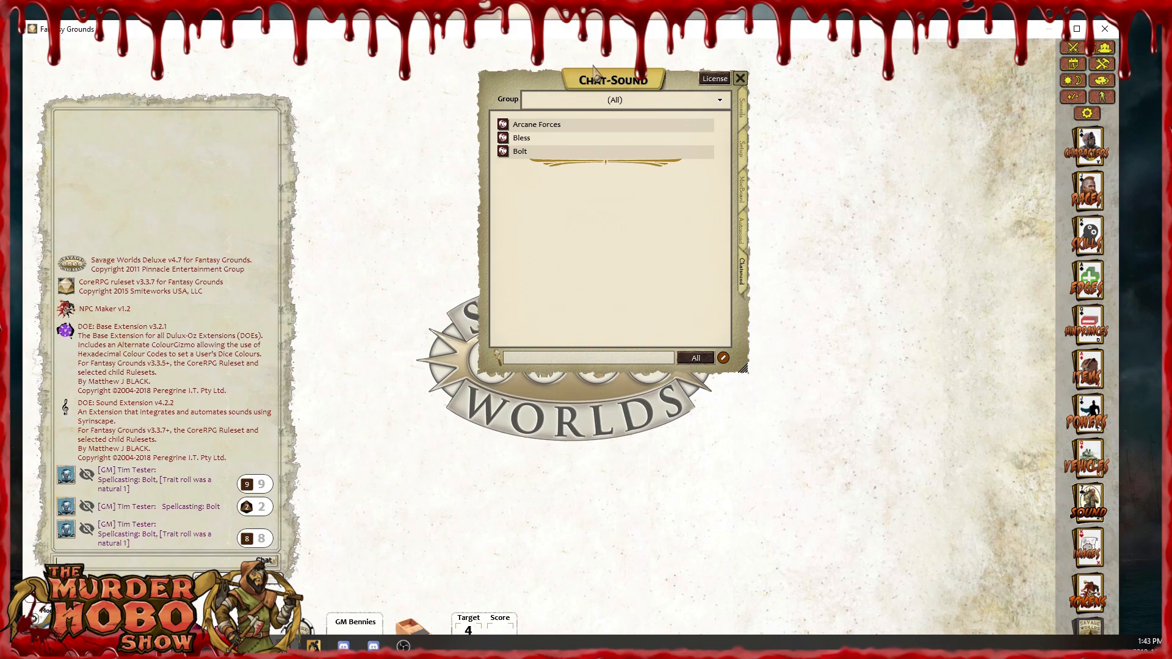
Switch to Syrinscape Fantasy Player, examine its Classic Adventure sounds, and move the window out of view.
drag(625, 28, 0, 31)
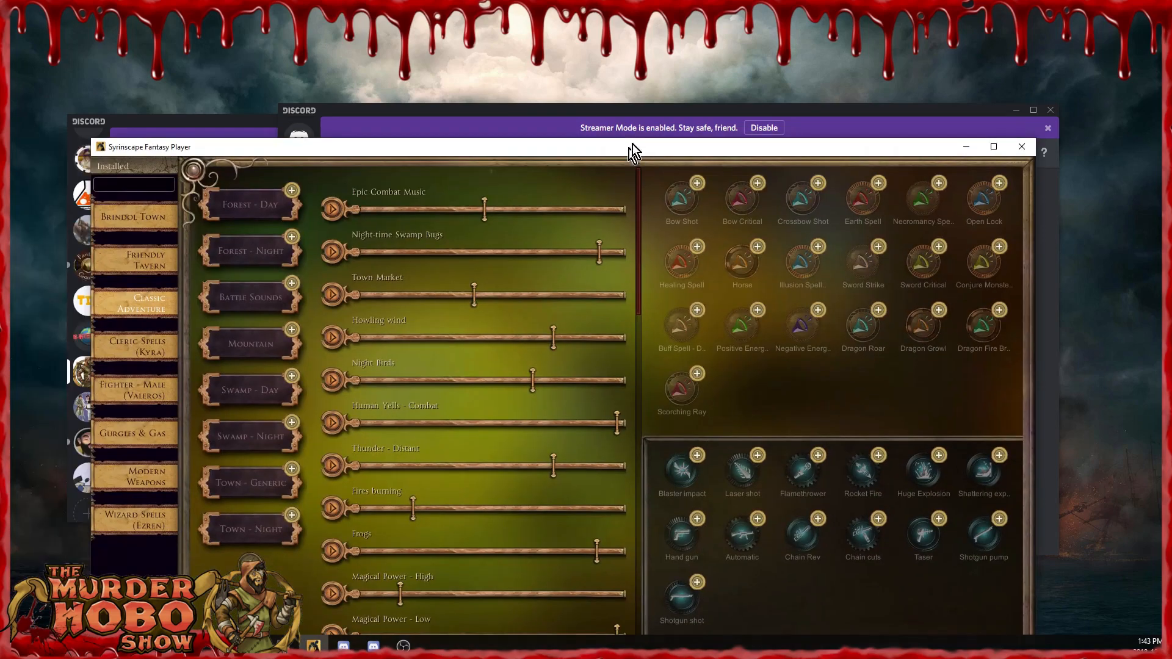
drag(632, 144, 647, 75)
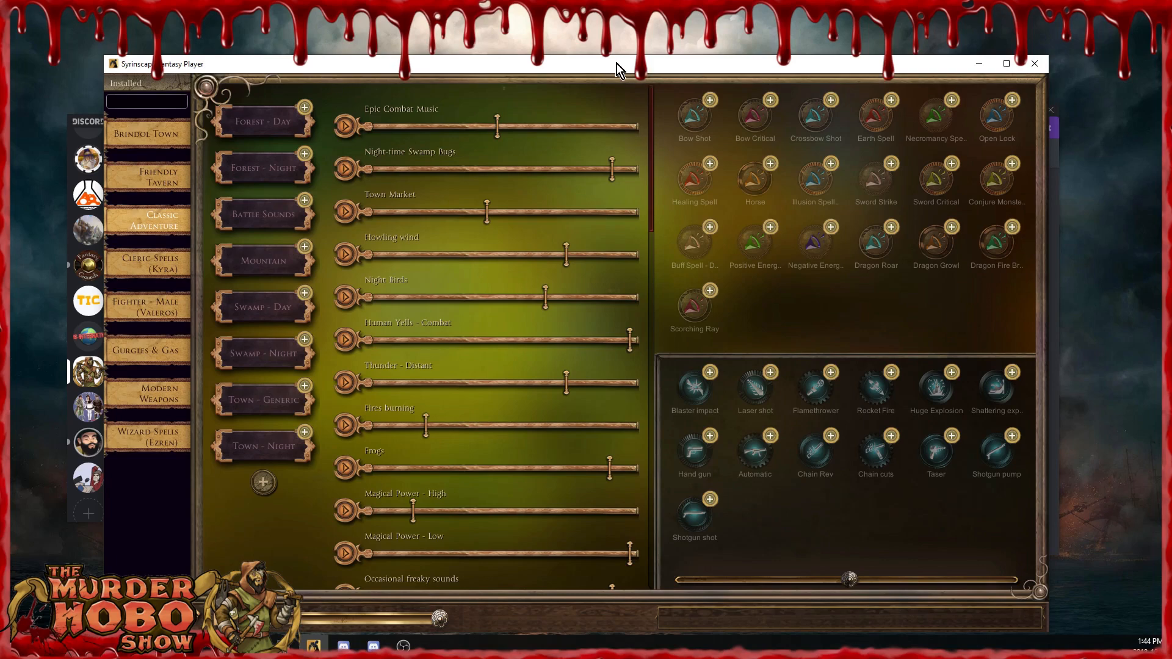
drag(617, 63, 623, 44)
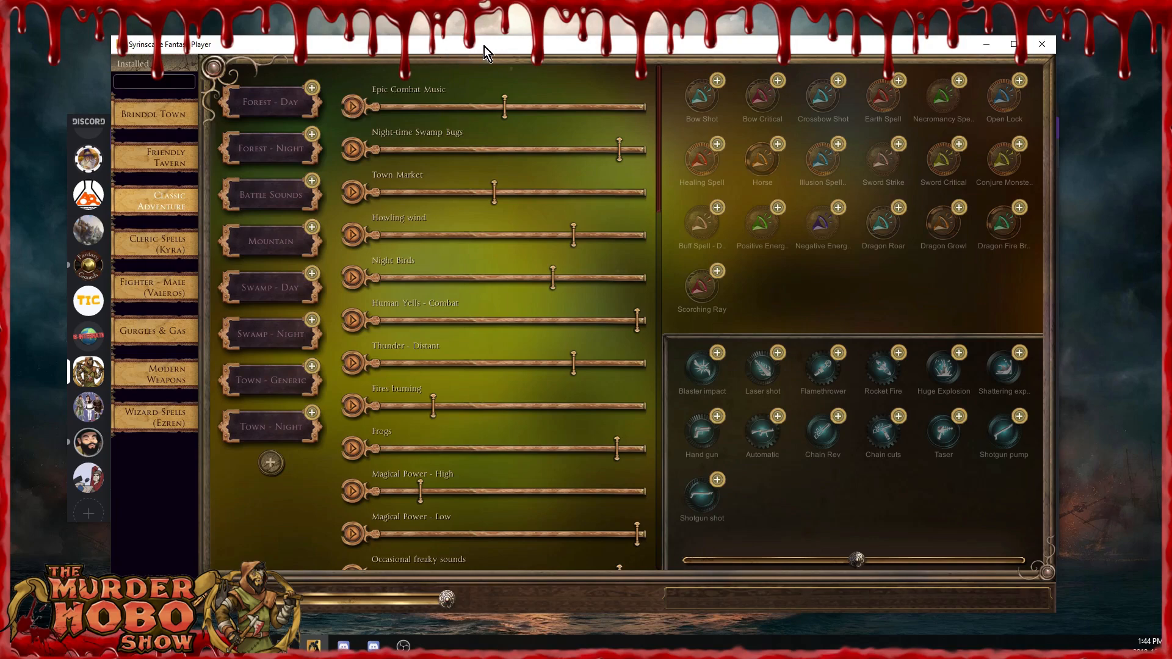
drag(485, 46, 0, 46)
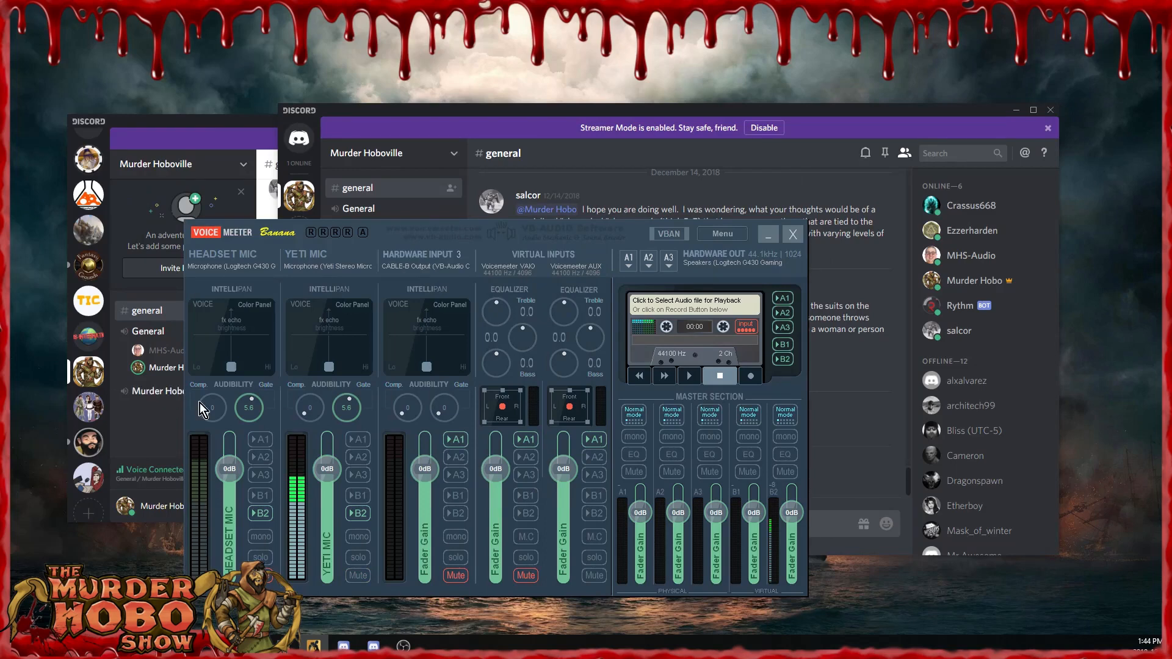
Bring the Voicemeeter Banana mixer in front of Discord and examine its virtual inputs.
click(466, 108)
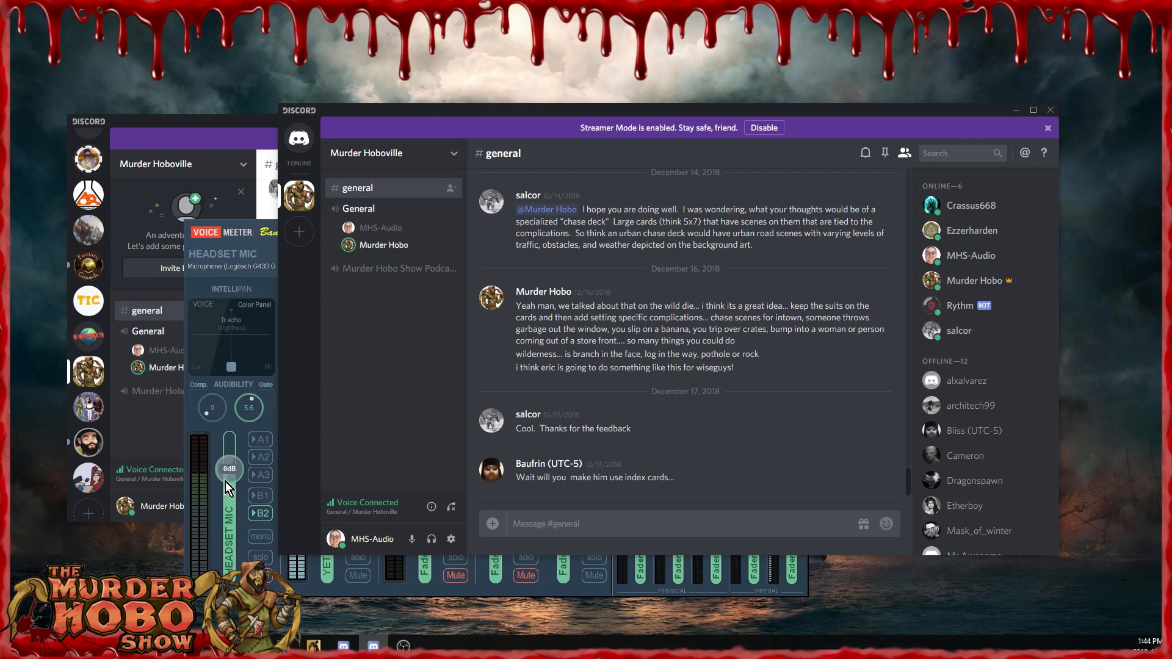
click(324, 588)
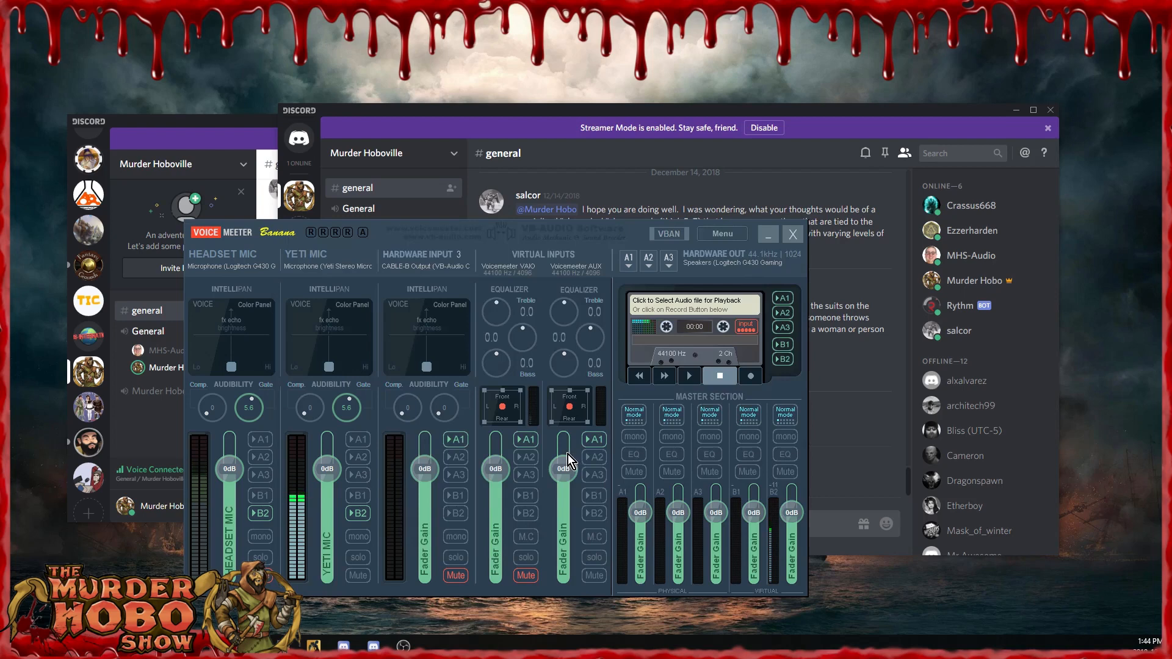
click(518, 436)
Move the Voicemeeter mixer out of view and open Voice & Video settings in the audio account's Discord window.
drag(608, 230, 0, 199)
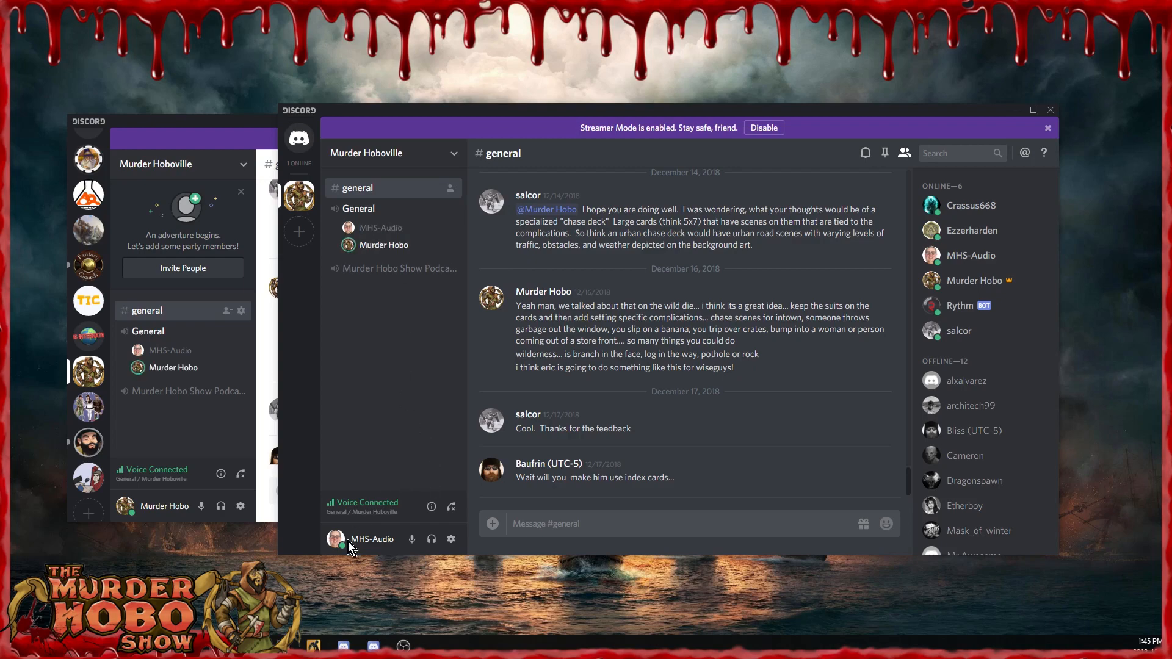
click(451, 539)
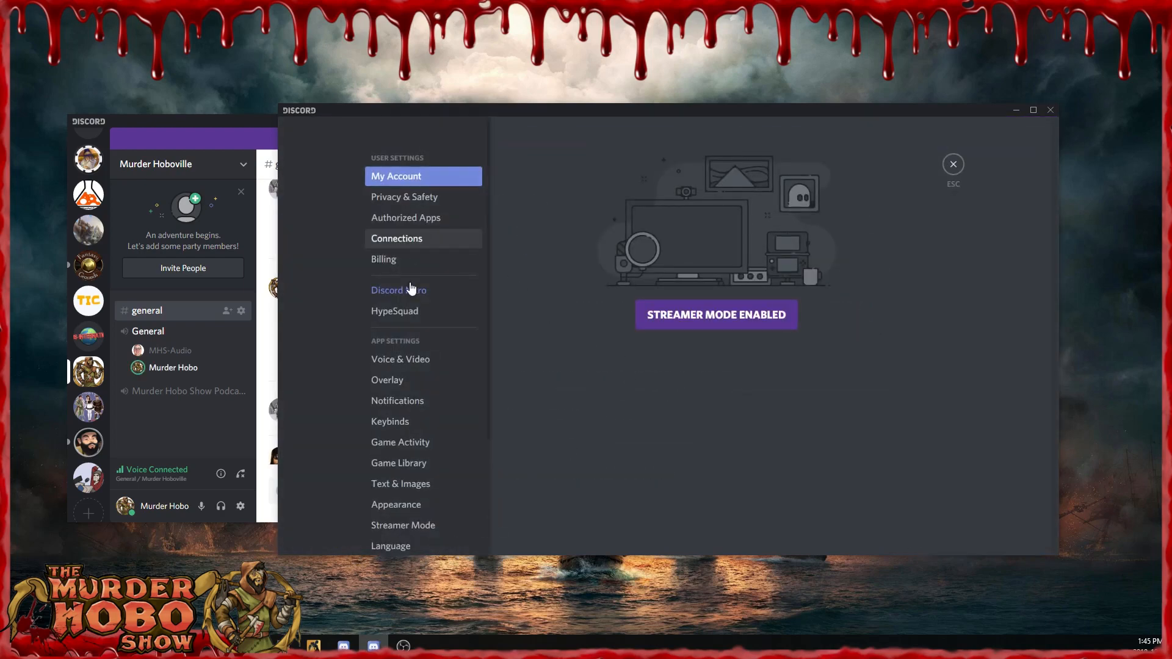
click(464, 359)
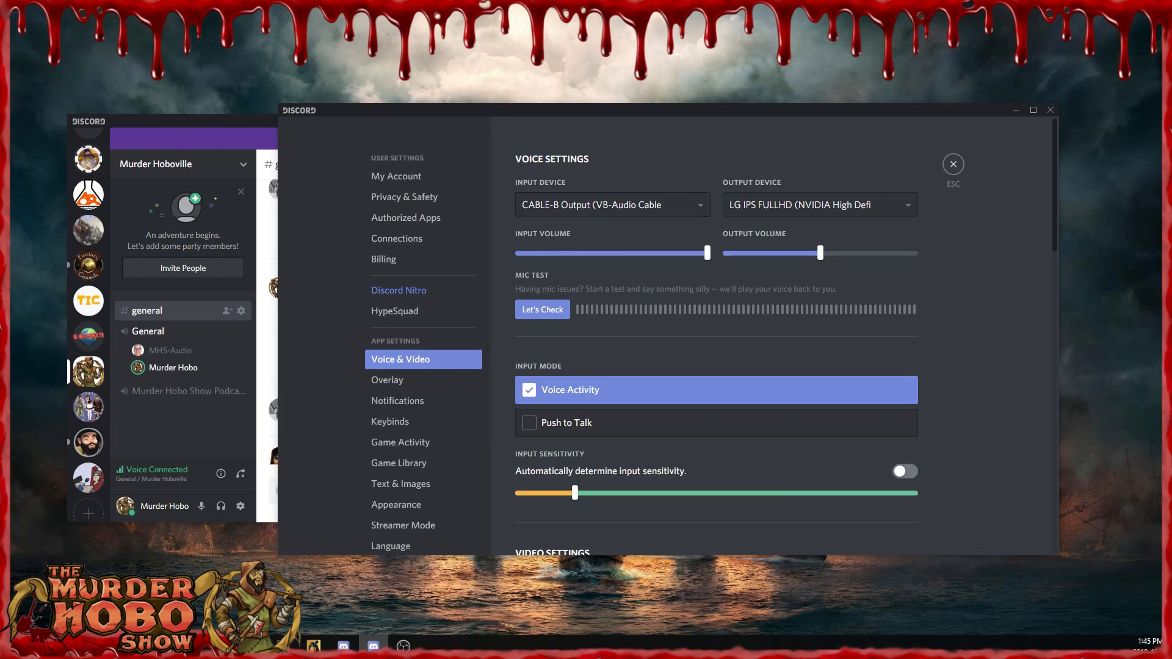
Bring Syrinscape Fantasy Player up again, reposition it for viewing, and move it out of view to return to Discord.
click(313, 646)
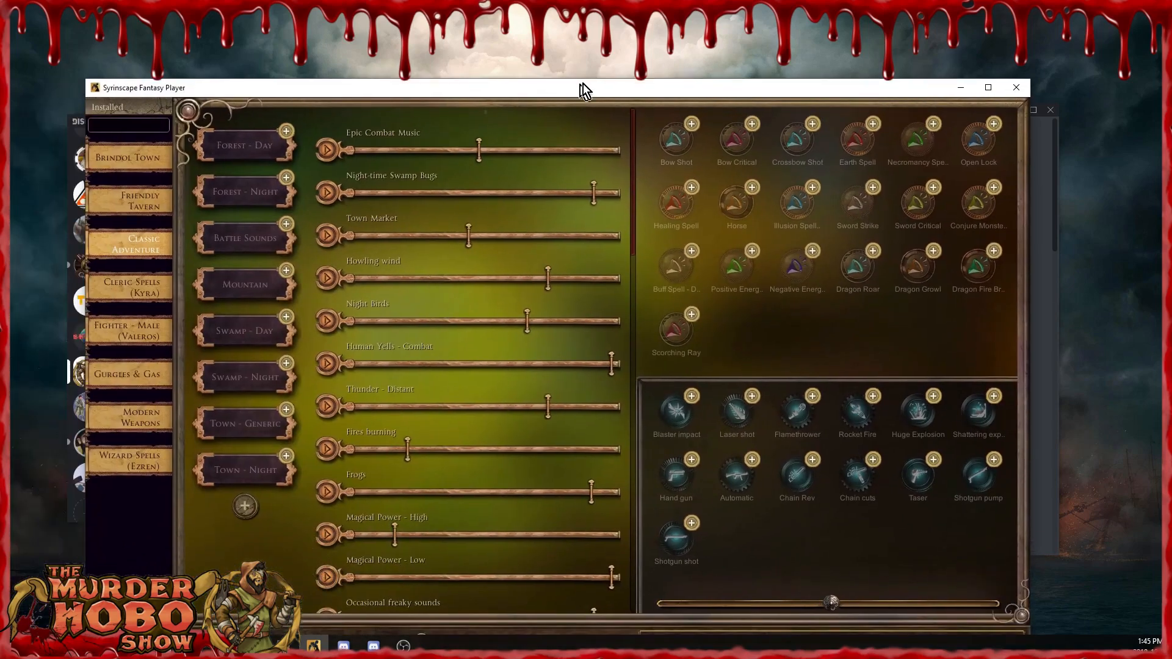
drag(580, 83, 612, 55)
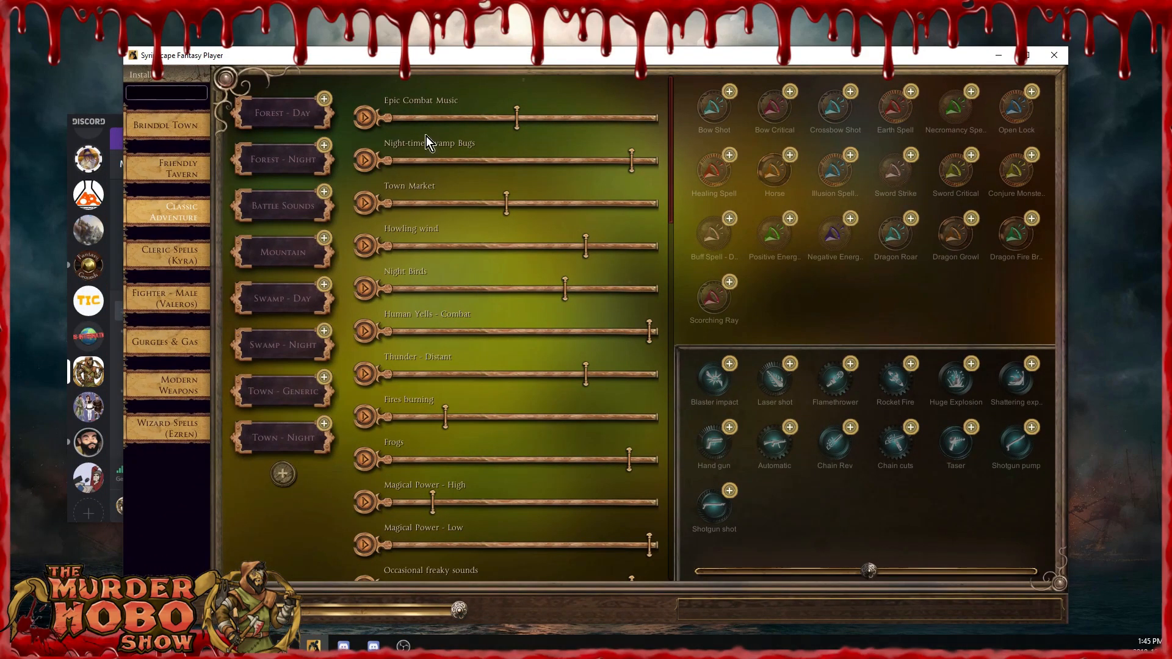
drag(470, 58, 0, 119)
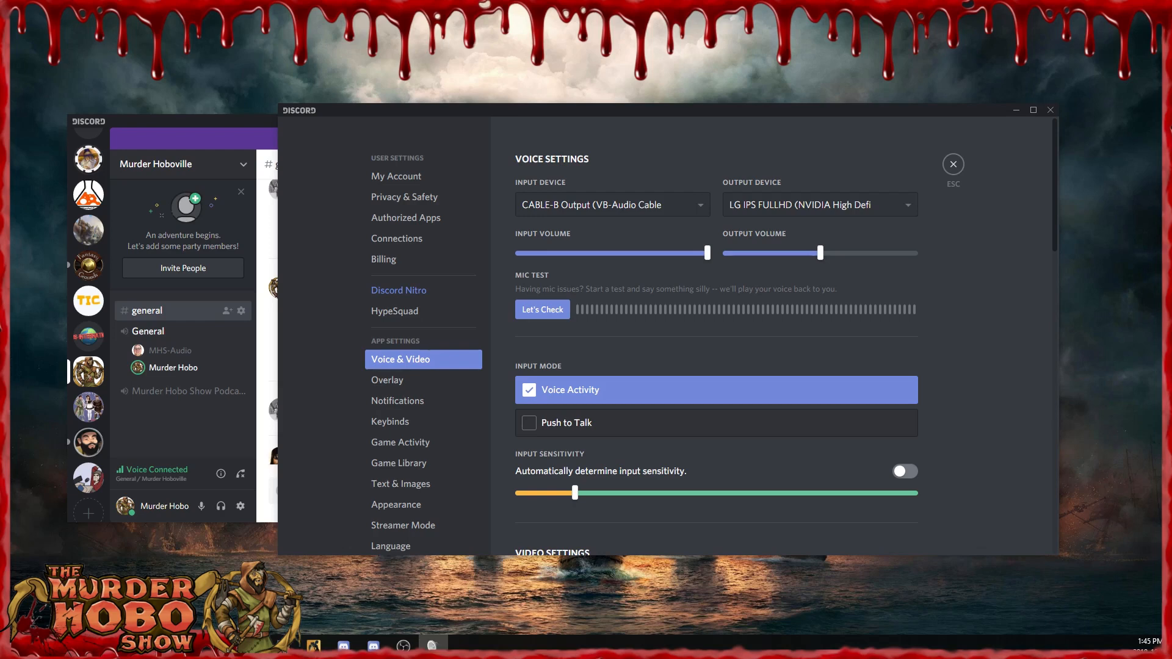
Bring the Windows Sound dialog into view and examine its recording devices down to the virtual audio cables.
drag(178, 435, 490, 250)
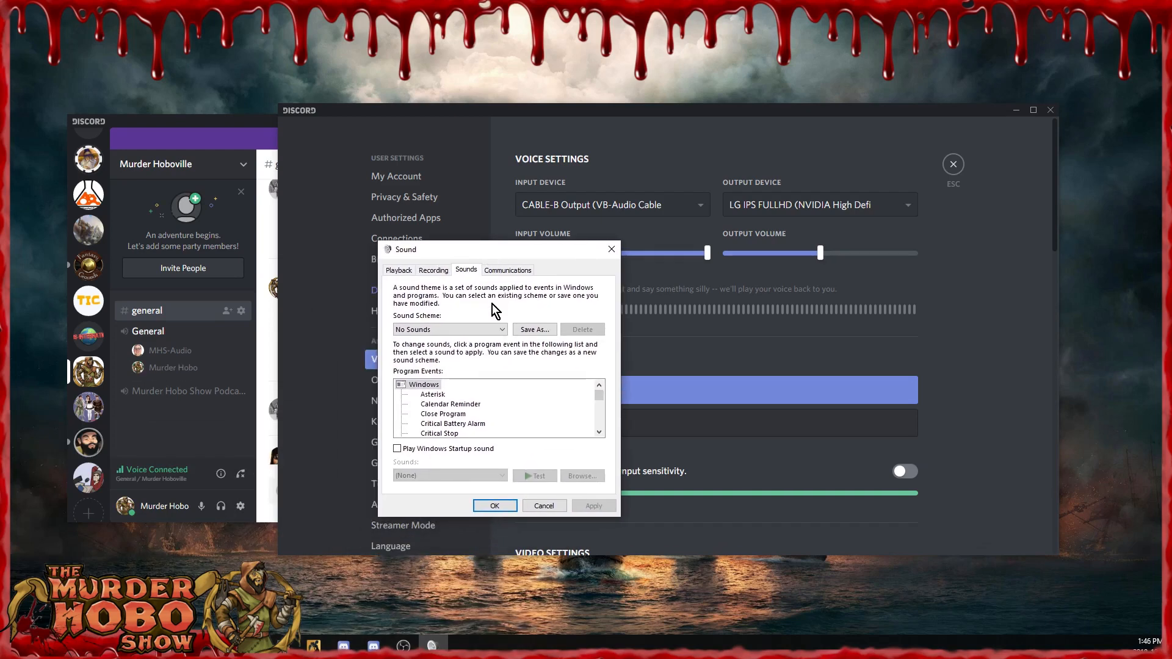
click(404, 271)
click(438, 270)
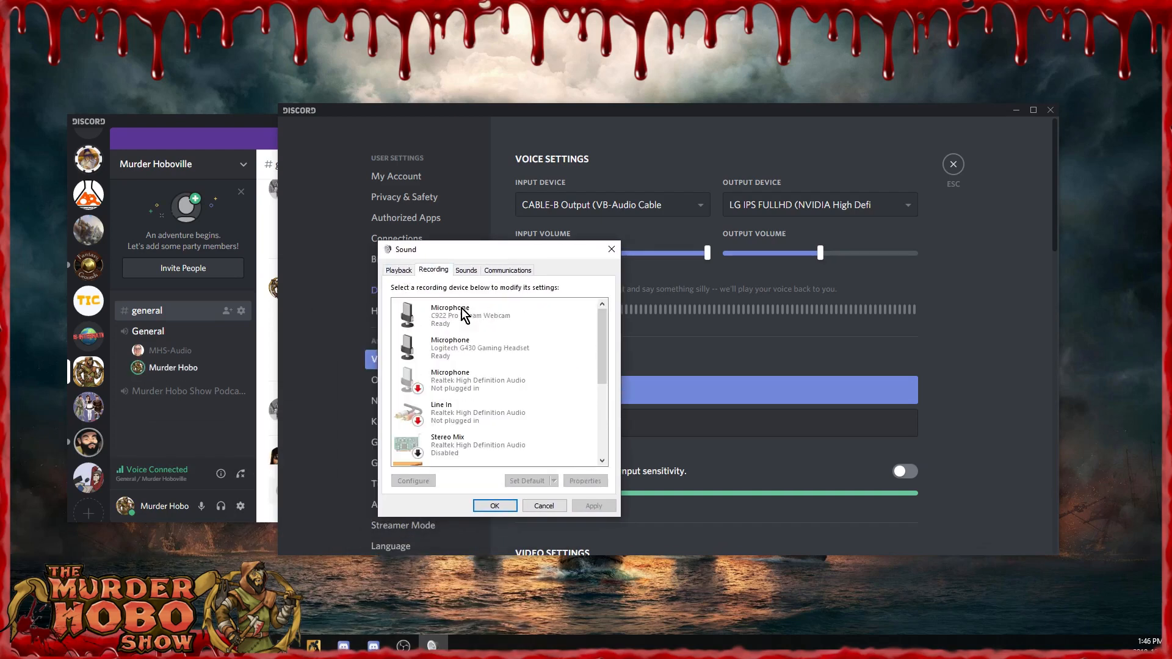
drag(598, 335, 605, 392)
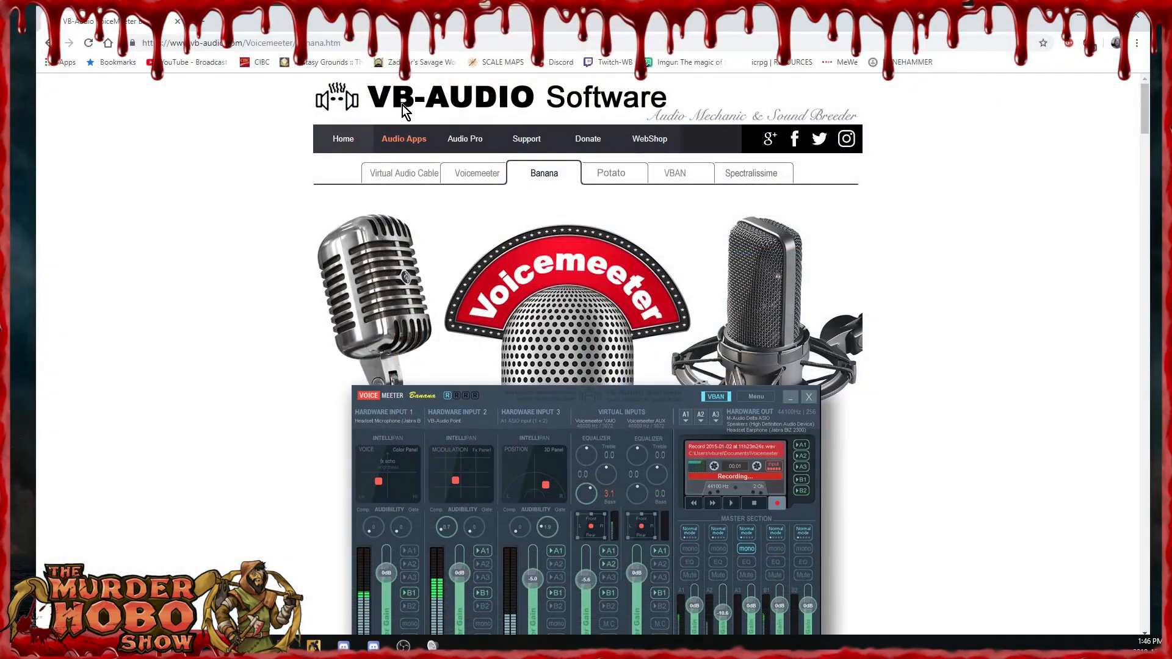
Review the additional virtual cables A and B on VB-Audio's Virtual Audio Cable page, and return to the Sound dialog's recording devices.
click(402, 172)
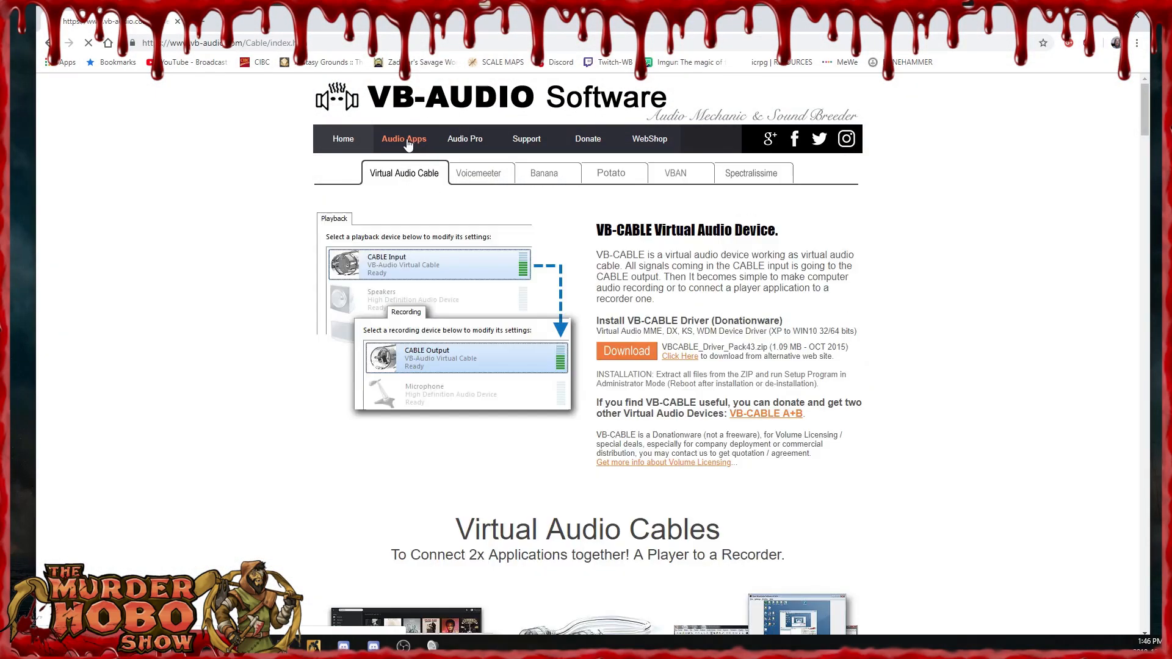
scroll(505, 298, down, 5)
scroll(505, 298, down, 15)
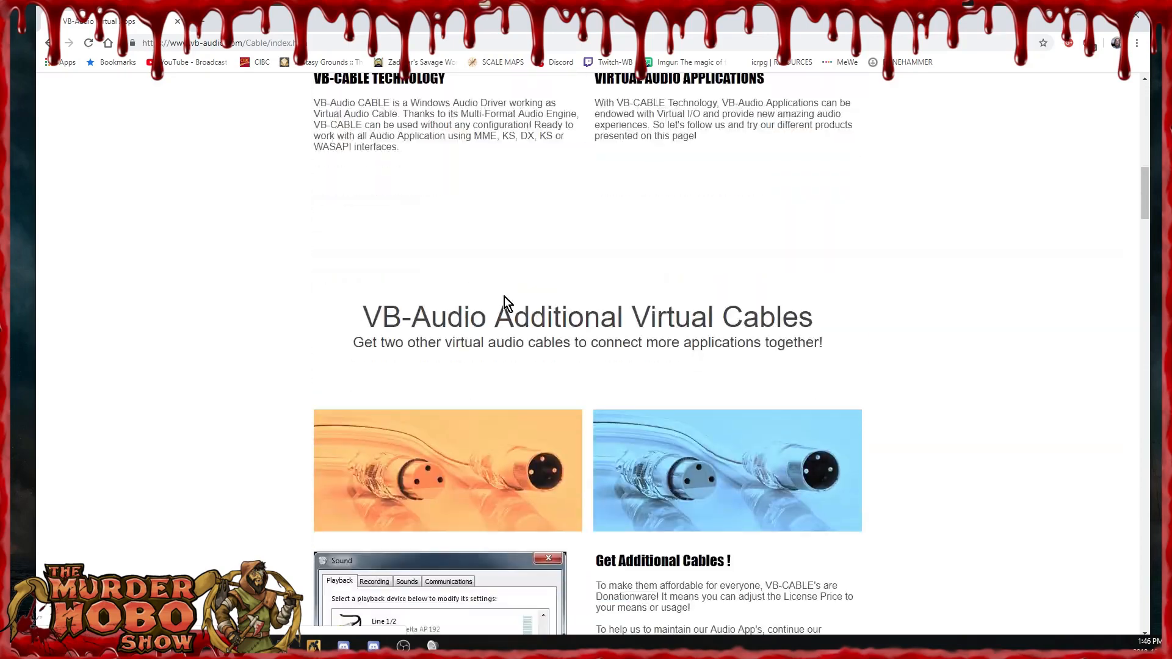
scroll(430, 144, up, 1)
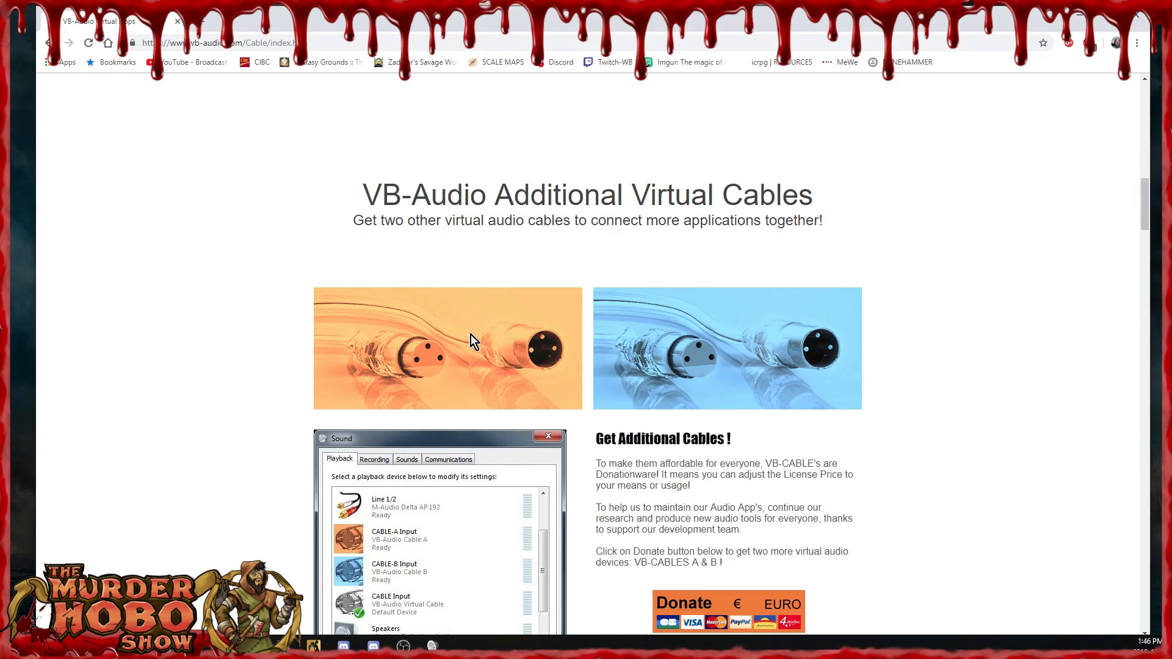
scroll(470, 334, down, 2)
scroll(470, 334, down, 2)
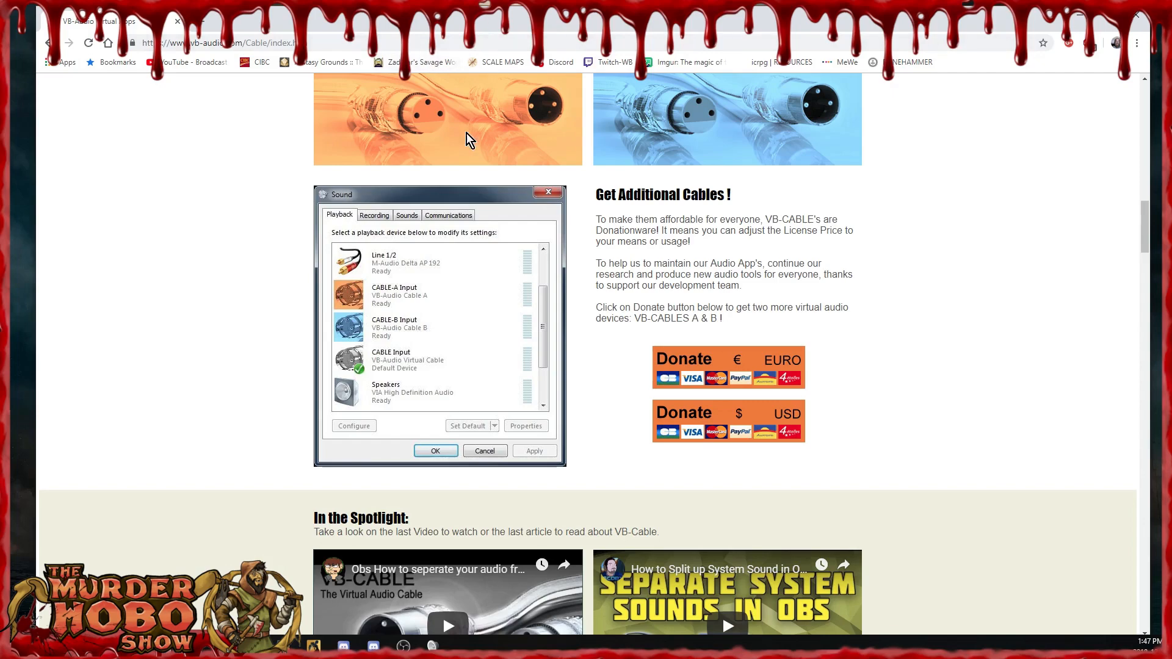
scroll(452, 213, up, 1)
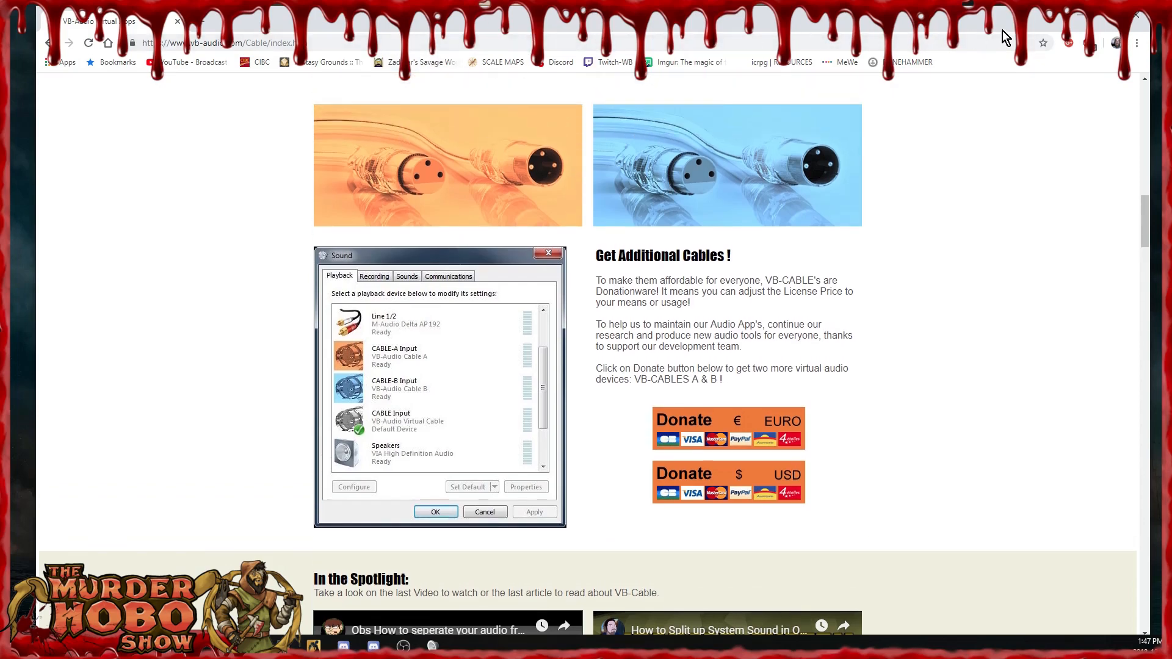
drag(950, 15, 0, 63)
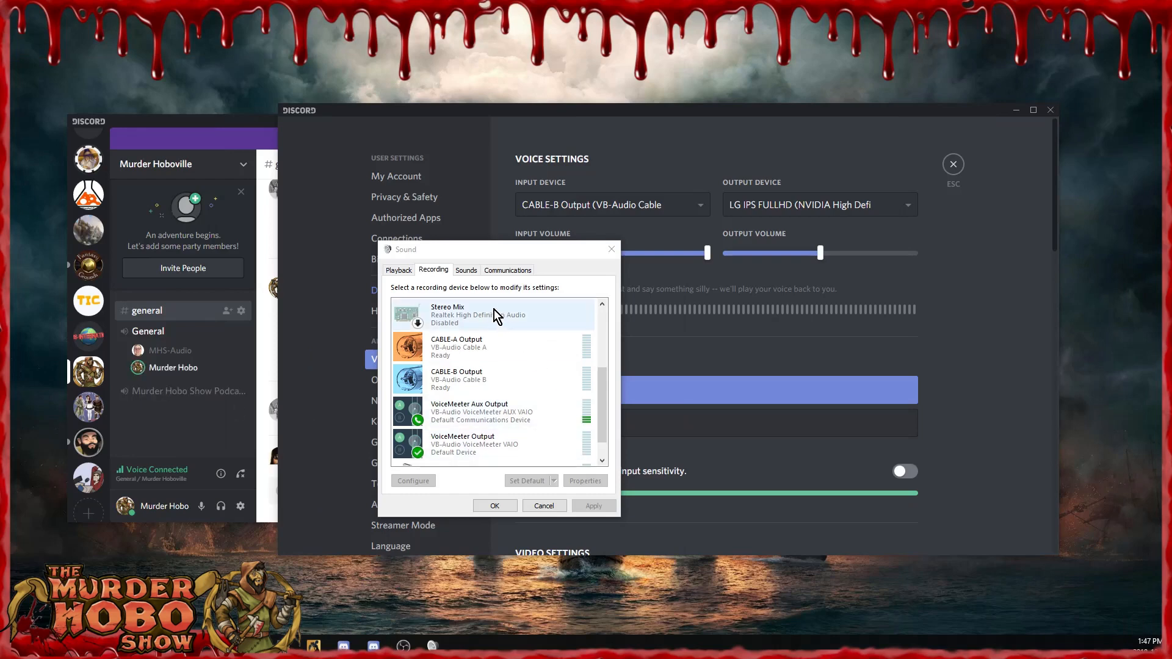
click(510, 251)
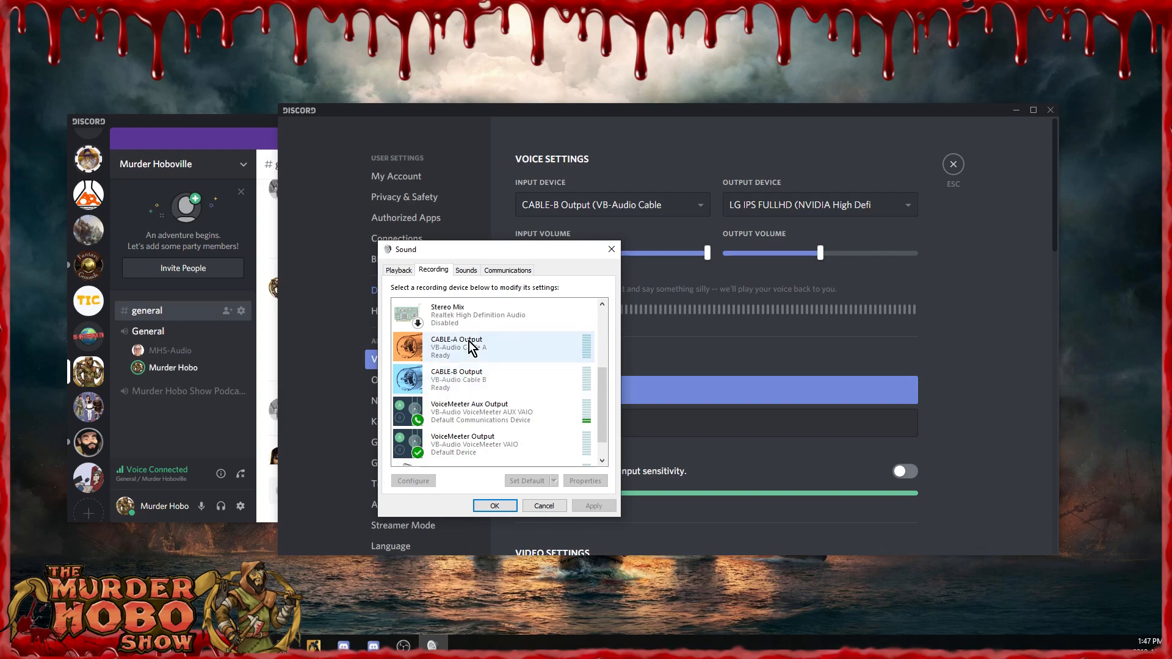
Compare the virtual cable entries among the Sound dialog's playback and recording devices, ending with the CABLE-B Output recording device selected.
click(452, 375)
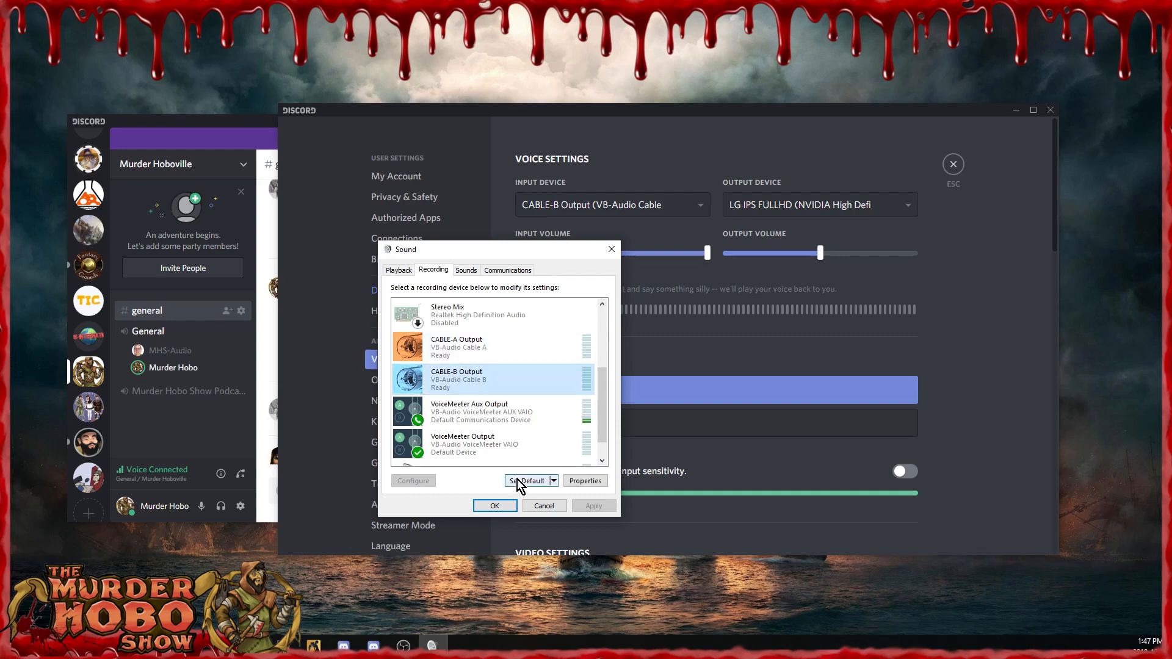
click(399, 270)
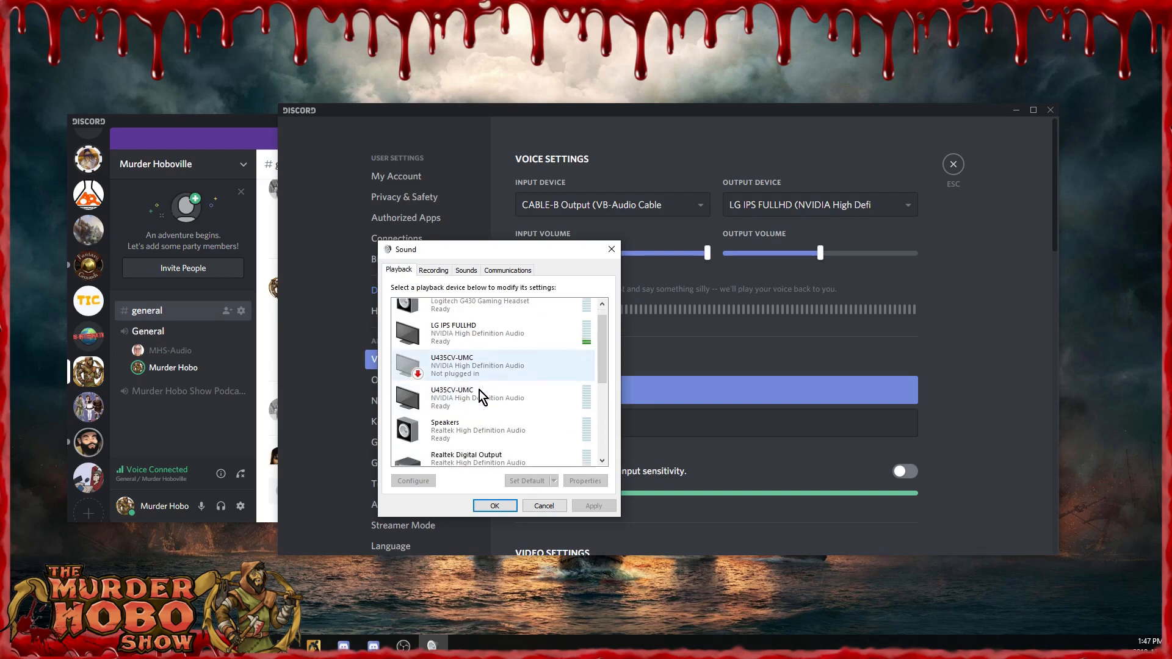
scroll(478, 390, down, 3)
drag(602, 363, 605, 441)
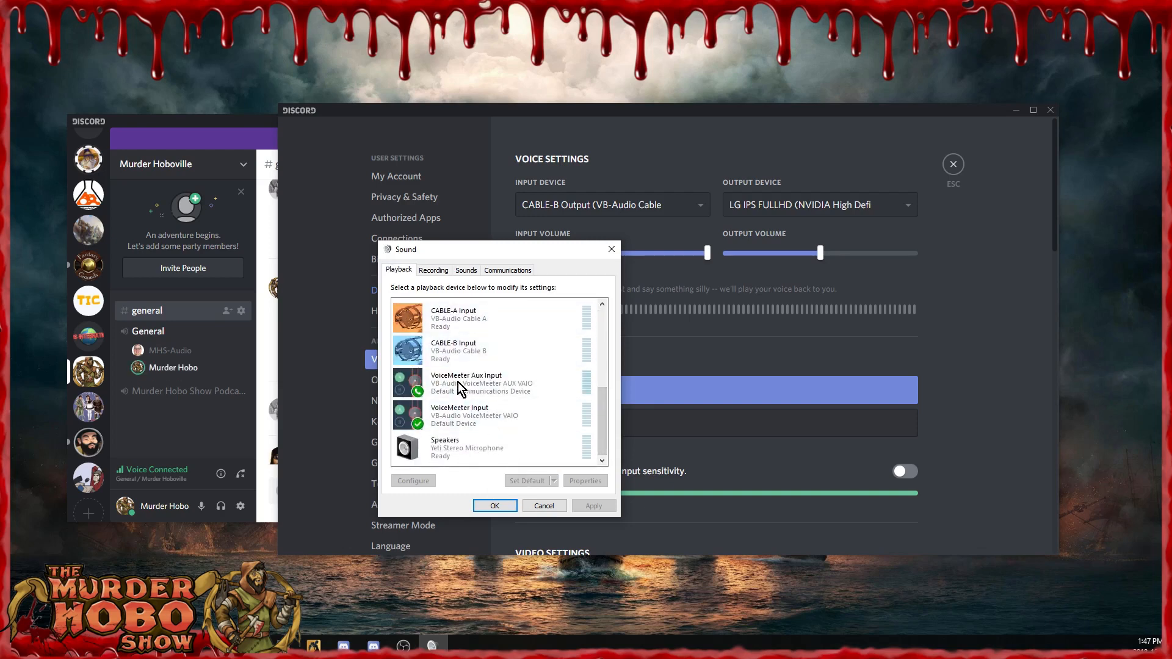
click(434, 270)
click(445, 382)
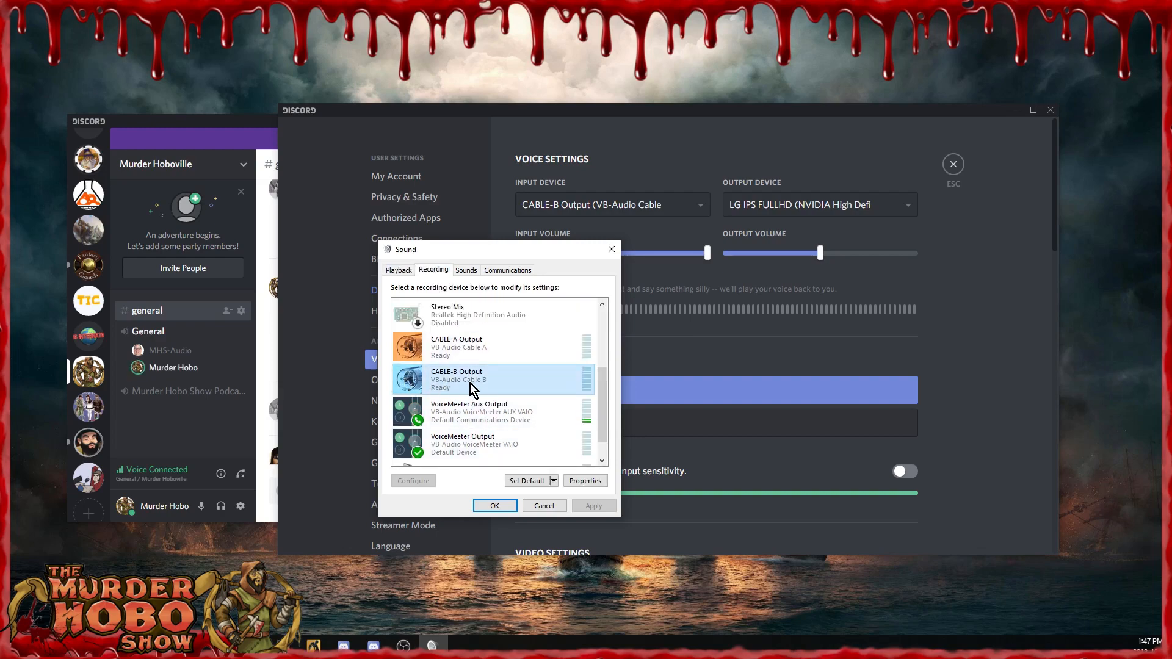
Open CABLE-B Output's advanced properties and review the sample rate and bit depth options for its default format.
click(587, 481)
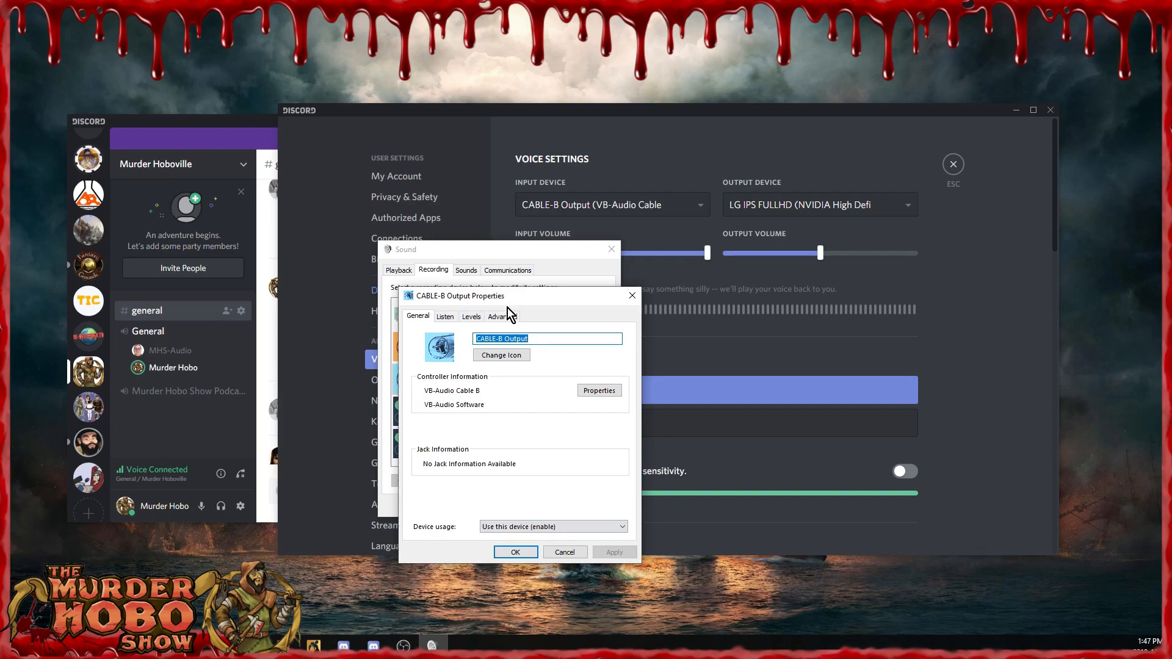
click(503, 315)
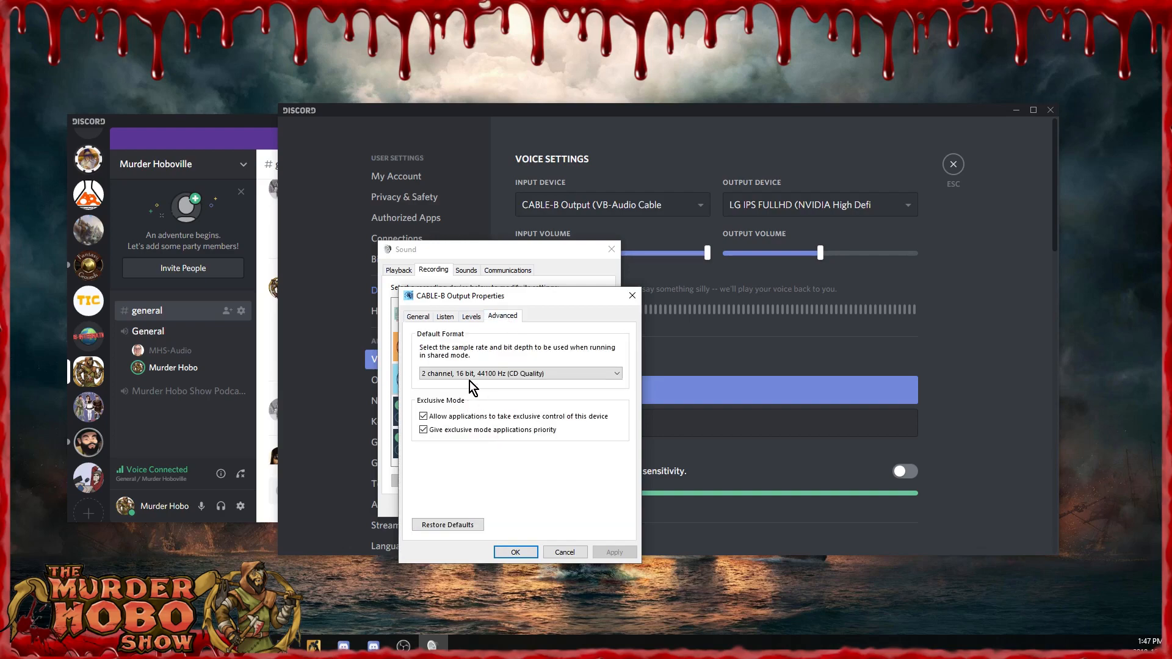
click(500, 375)
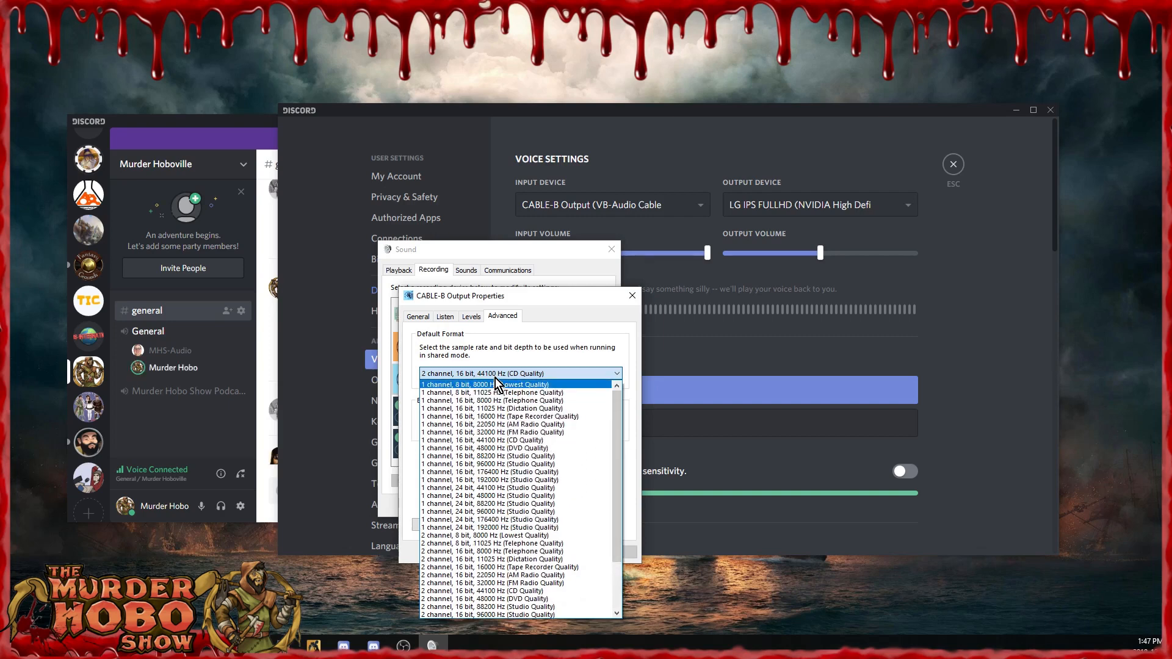
click(516, 318)
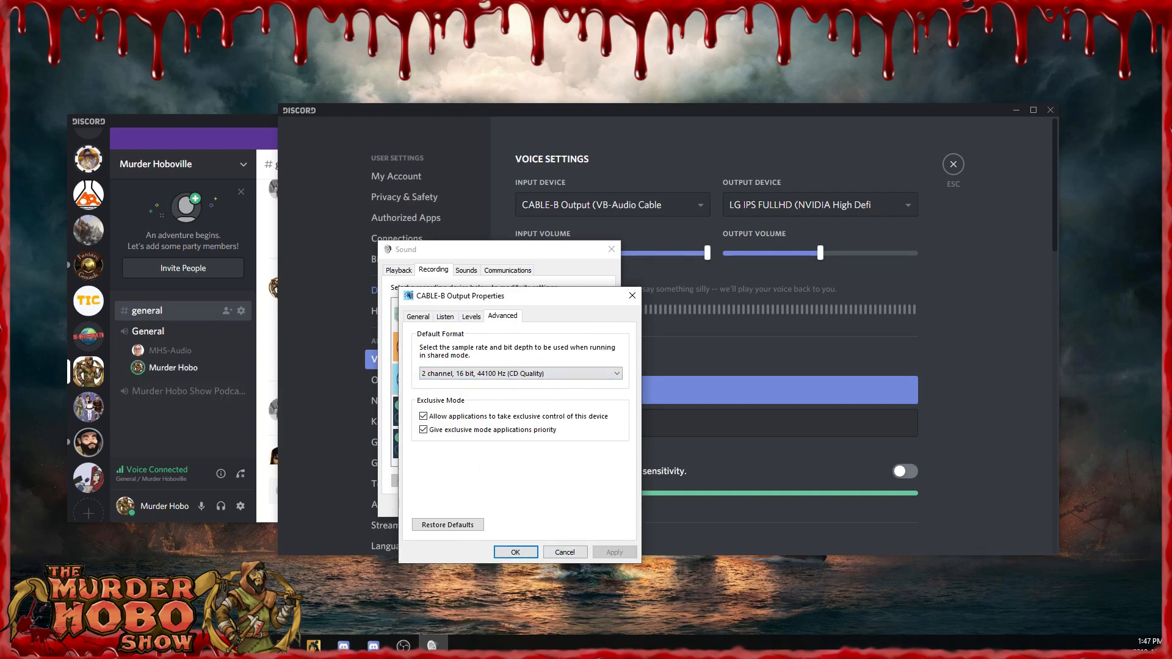
Bring Syrinscape Fantasy Player over the CABLE-B Output properties for a look, and move it back out of view.
key(alt+Tab)
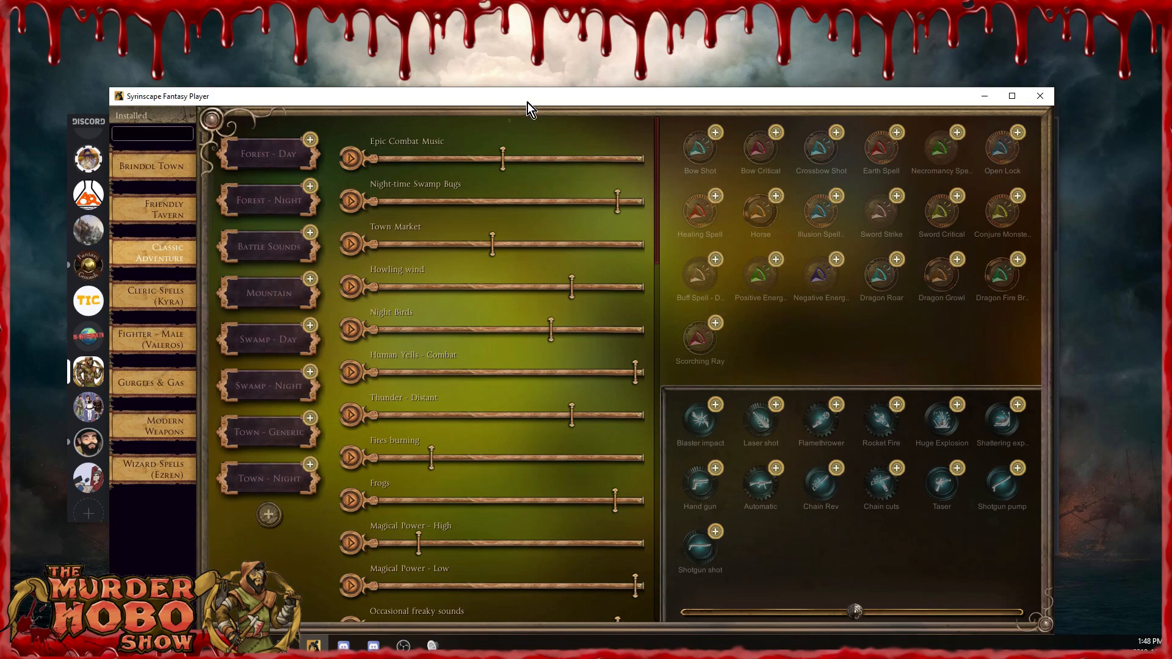
drag(527, 103, 496, 79)
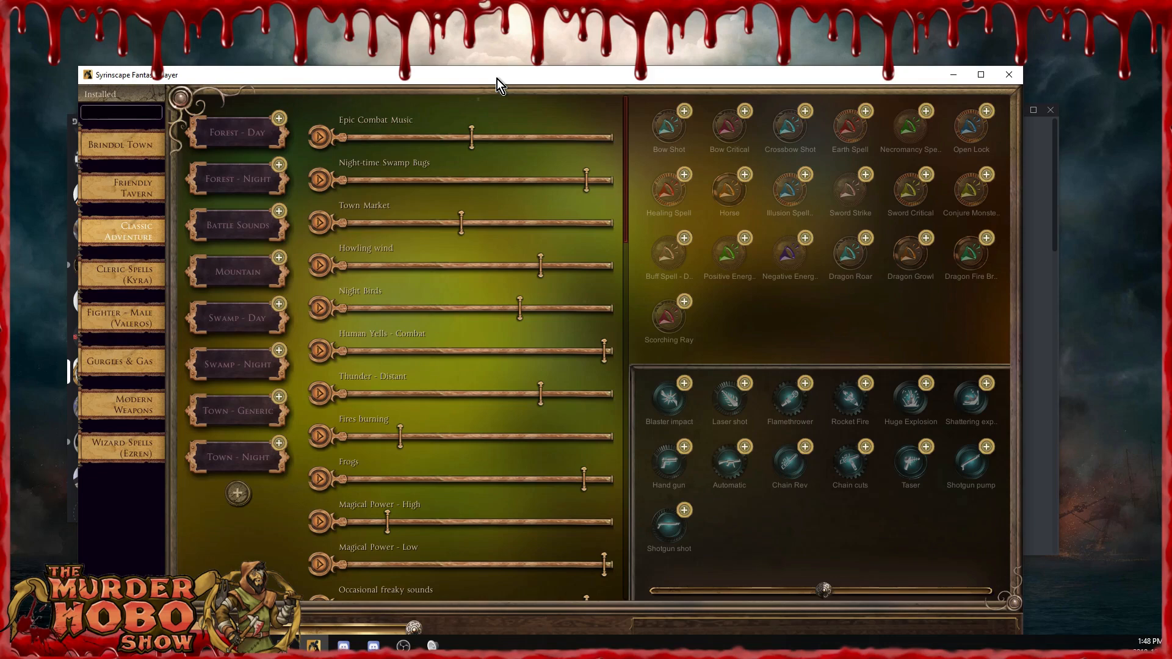
drag(493, 79, 0, 134)
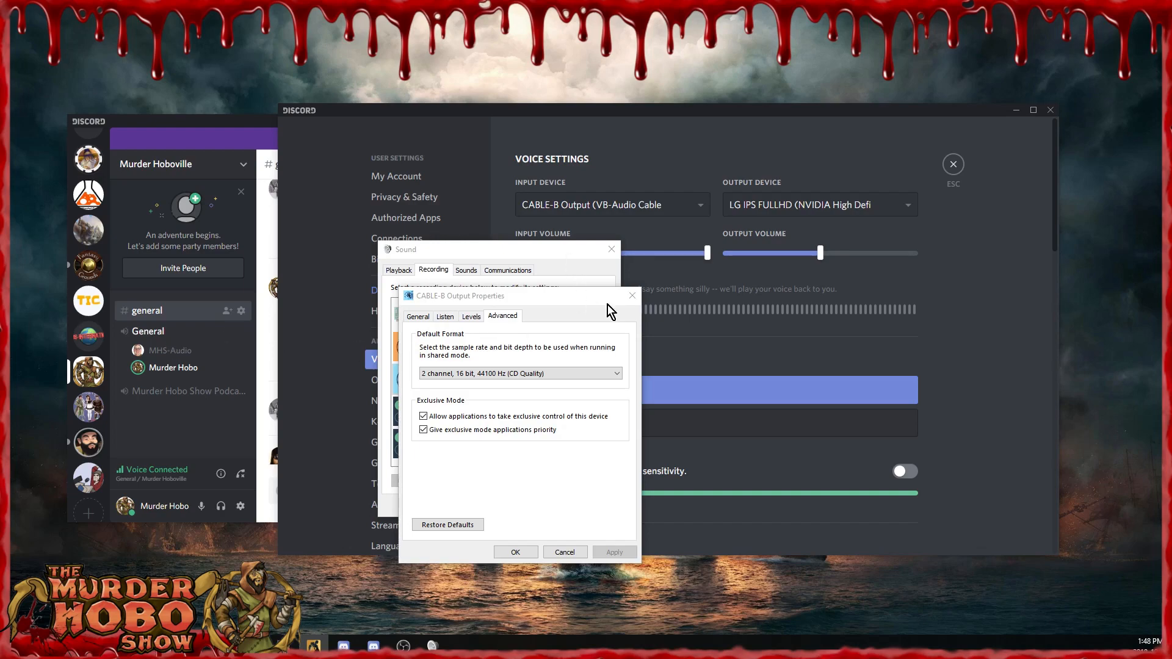
Close the CABLE-B Output properties, return to the audio account's Discord window, and exit its settings.
click(631, 296)
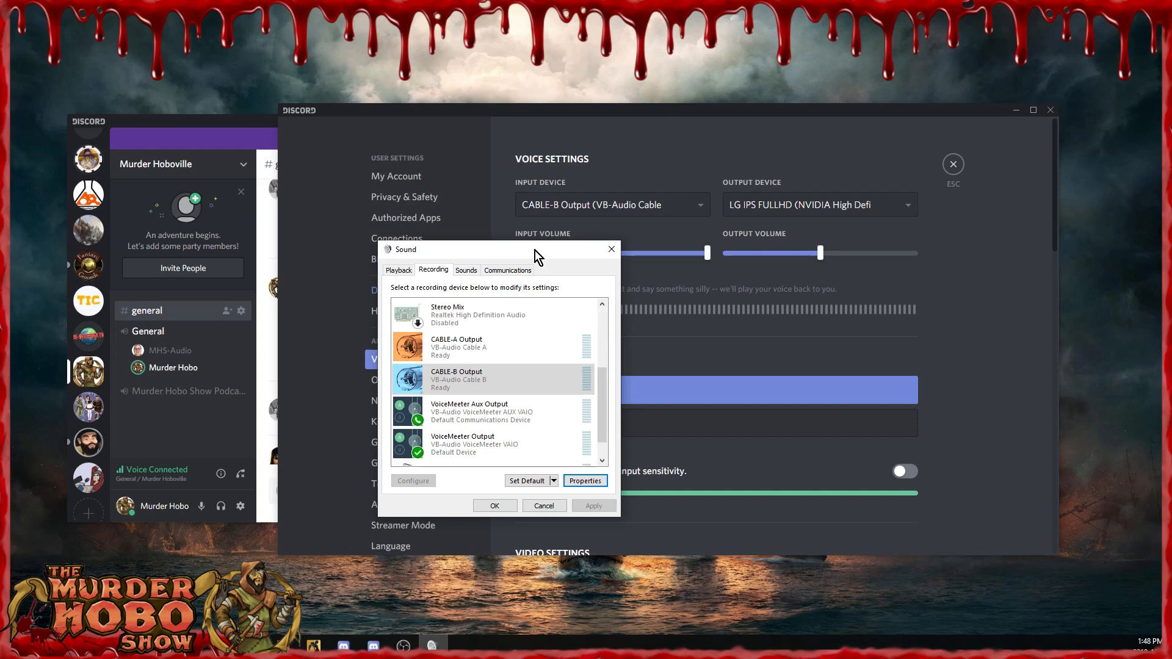
click(511, 112)
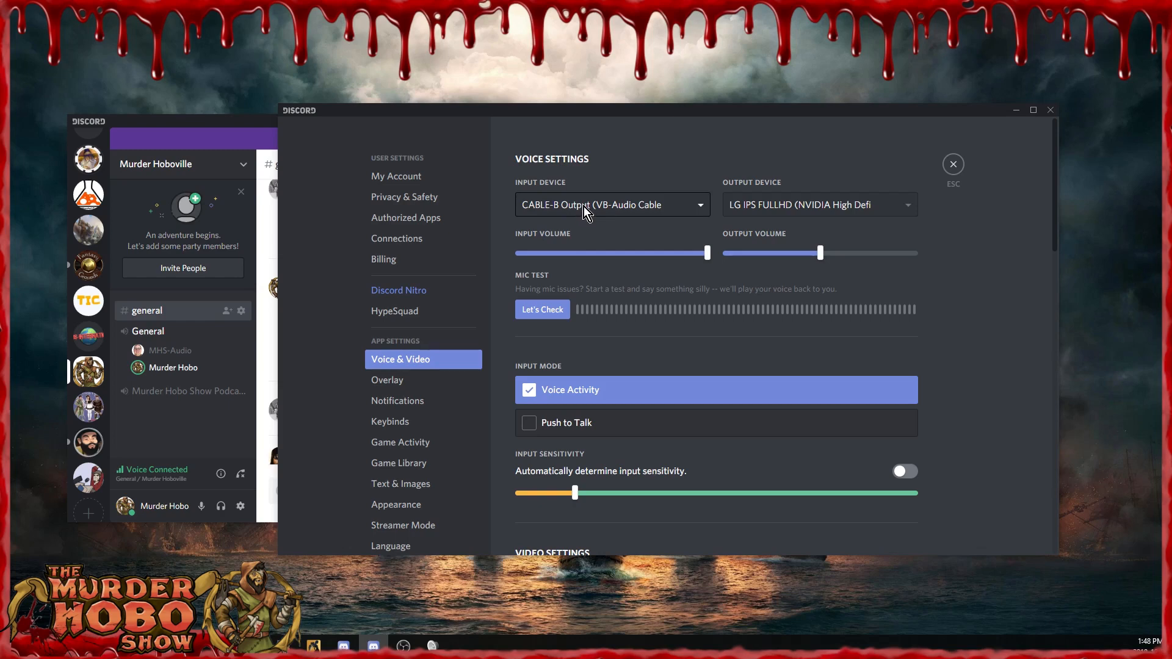
click(952, 163)
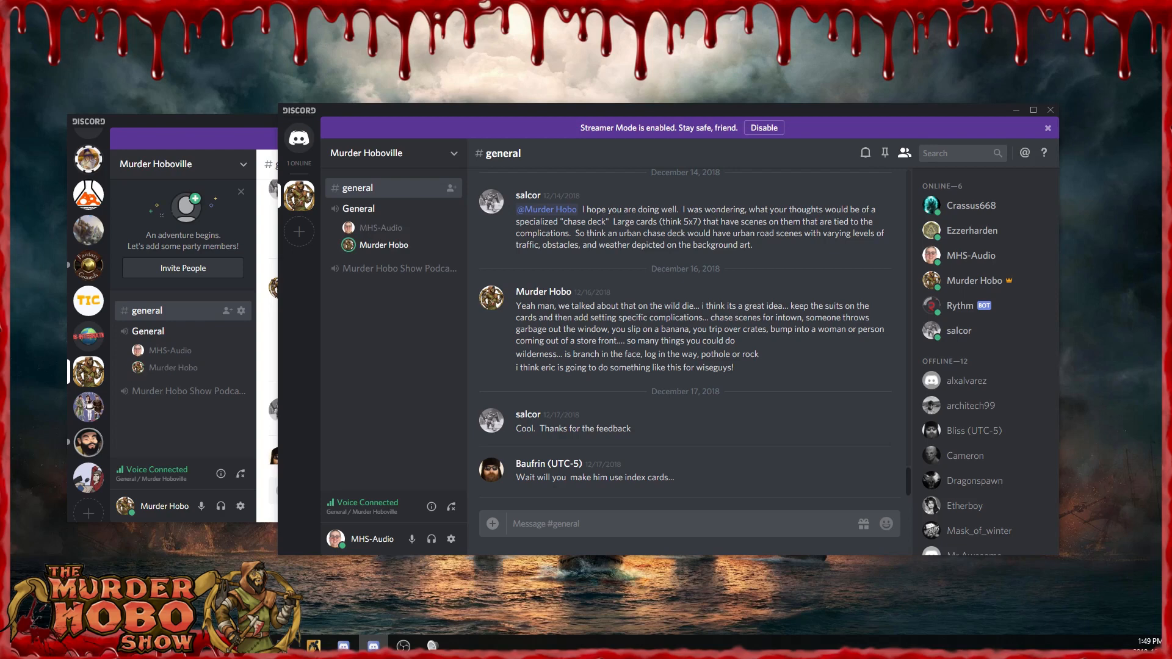
Place Syrinscape below Discord's voice channel list, test the Bow Shot, Bow Critical and Crossbow Shot sounds, and move it out of view.
key(alt+Tab)
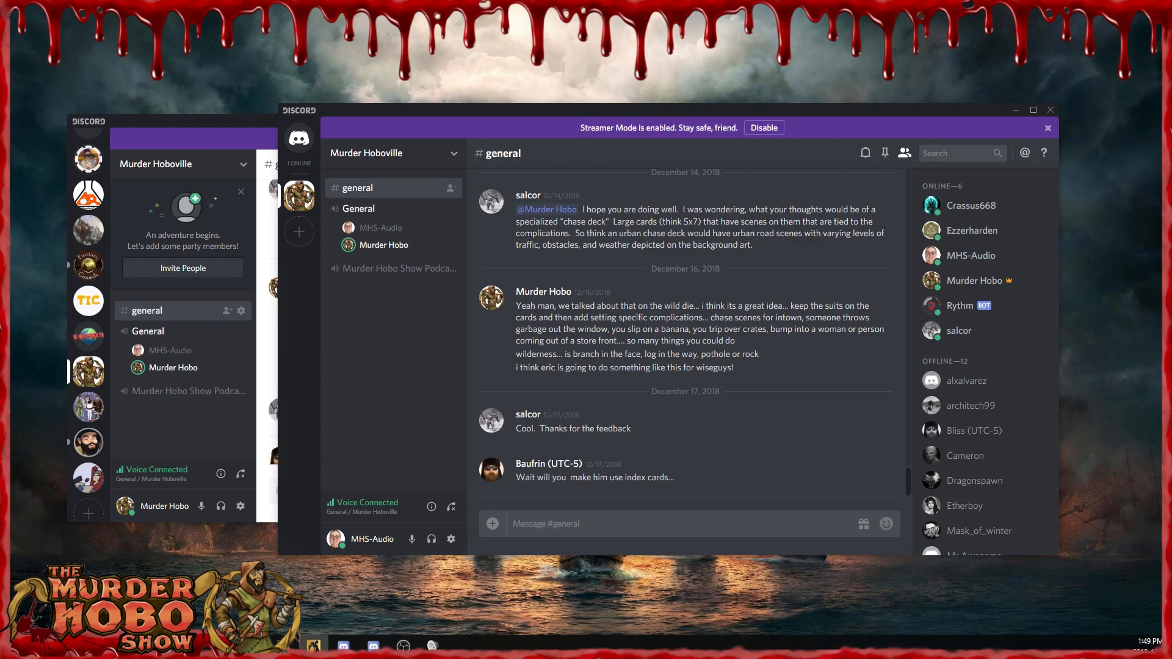
drag(2, 221, 562, 288)
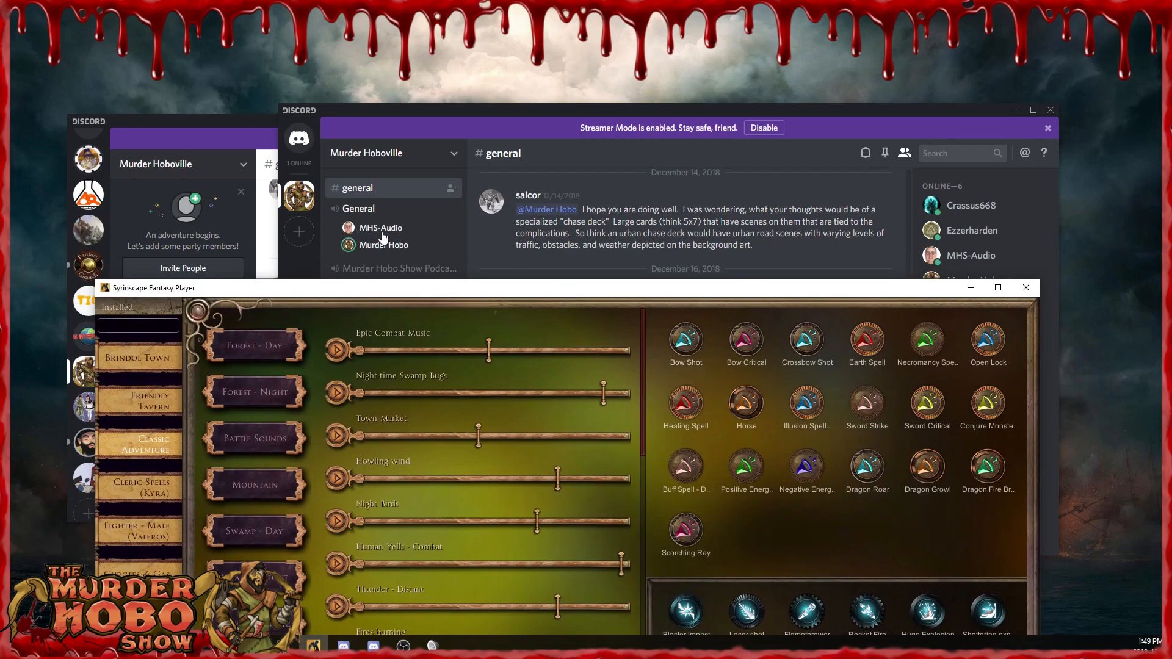
click(685, 343)
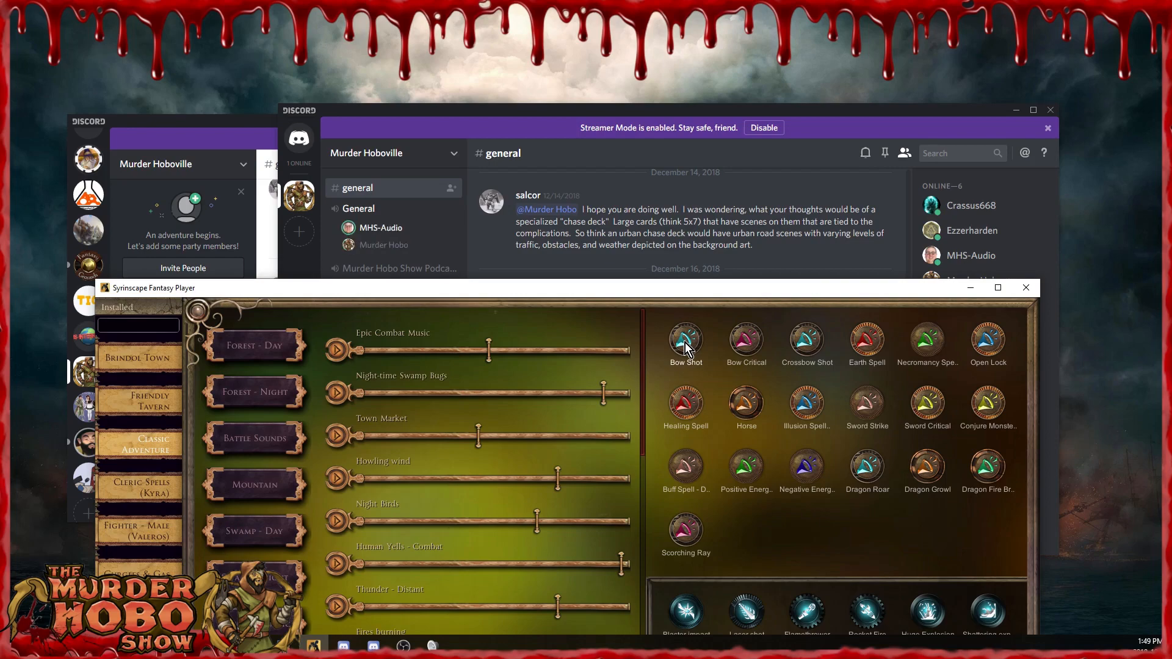
click(746, 349)
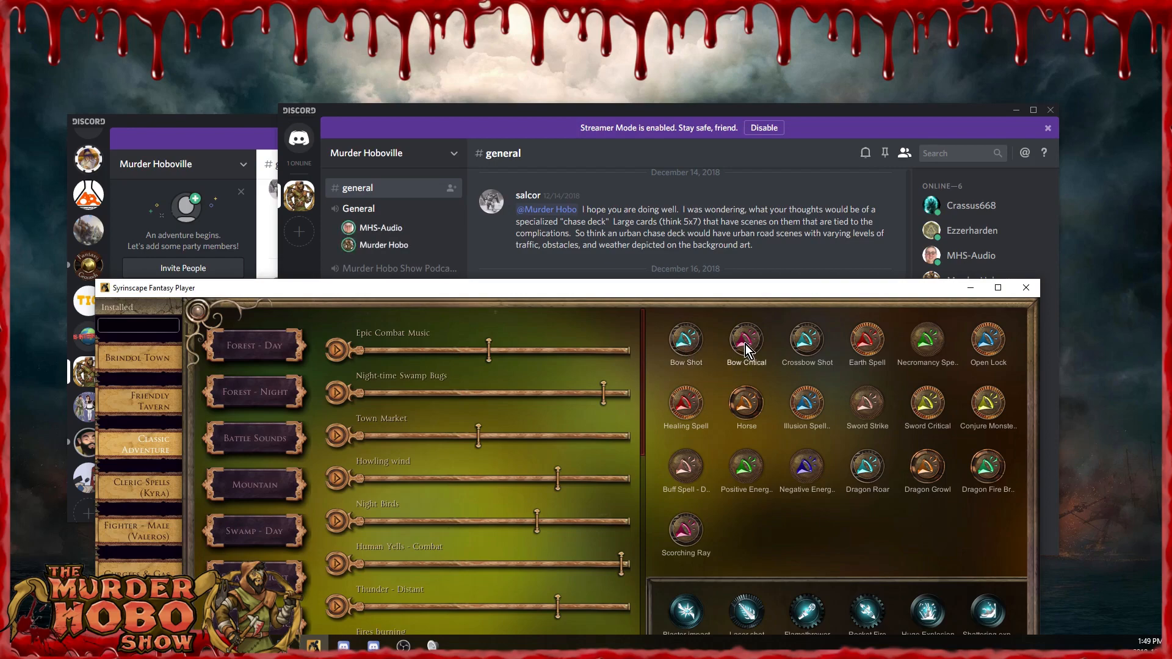
click(806, 342)
drag(635, 291, 0, 263)
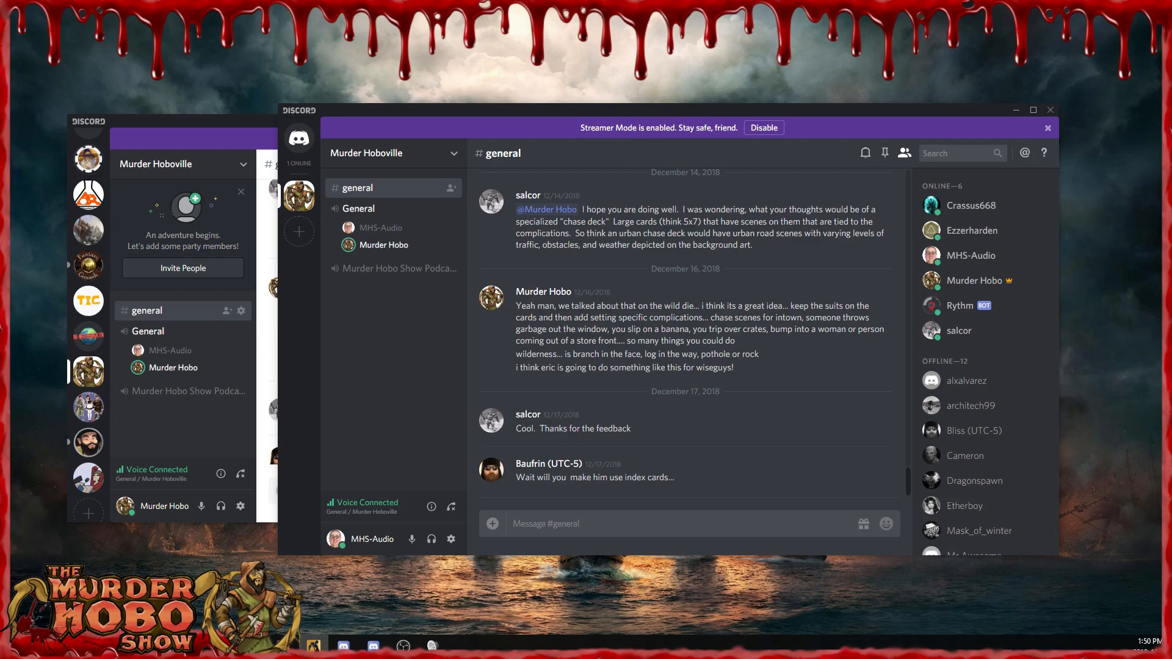
Bring the Voicemeeter Banana mixer and Syrinscape's sound effects into view side by side over the Discord windows.
drag(1, 124, 827, 167)
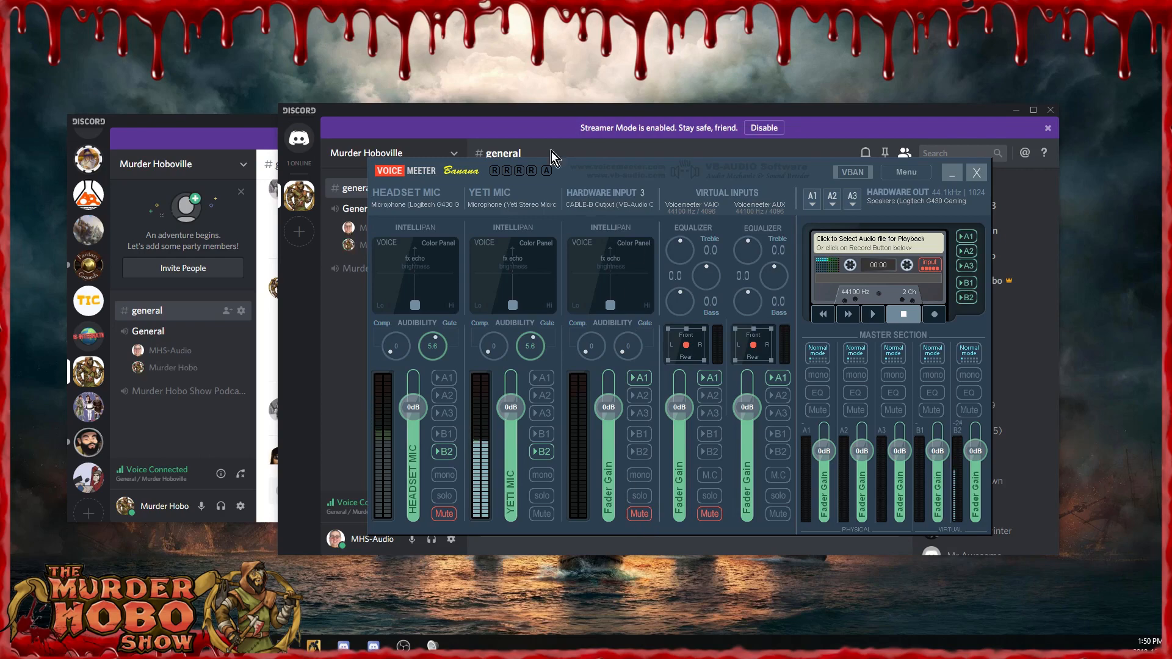
drag(510, 160, 678, 201)
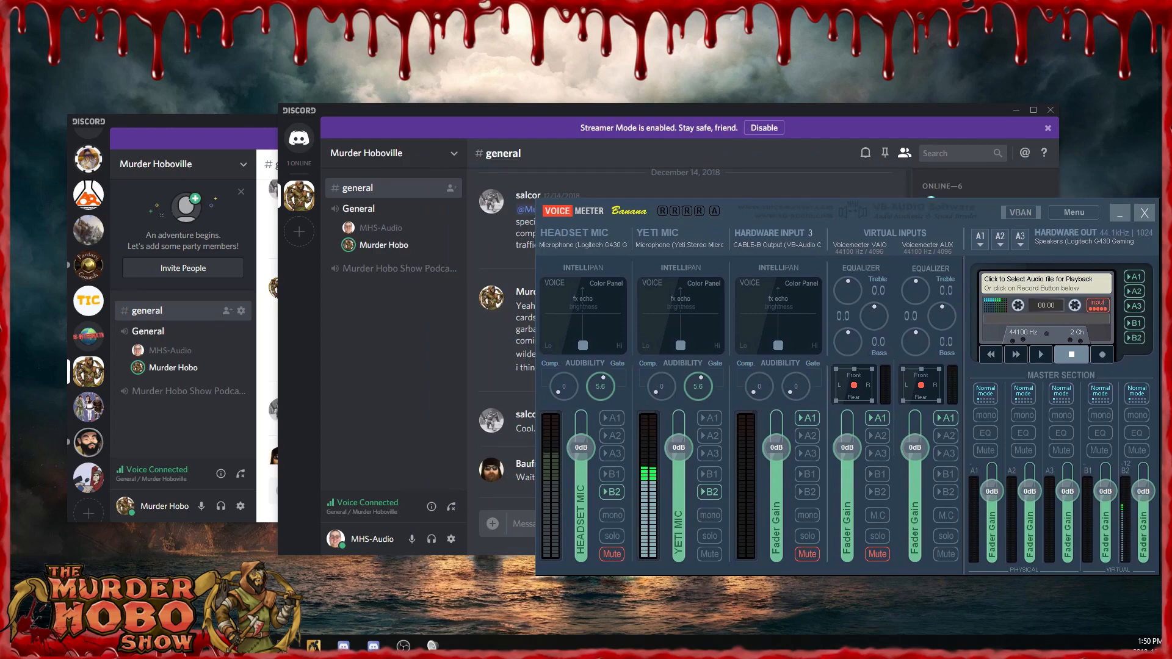
drag(0, 195, 234, 167)
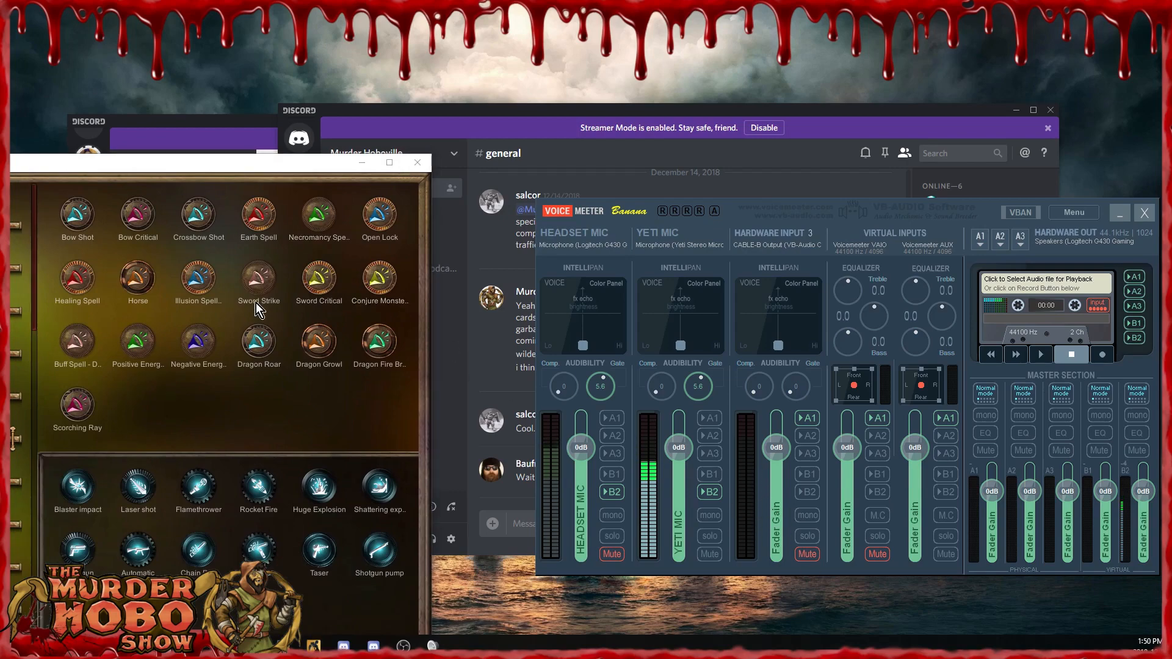
Test the Necromancy Spell sound with Hardware Input 3 unmuted and routed to B2, and restore the channel's routing and mute.
click(312, 218)
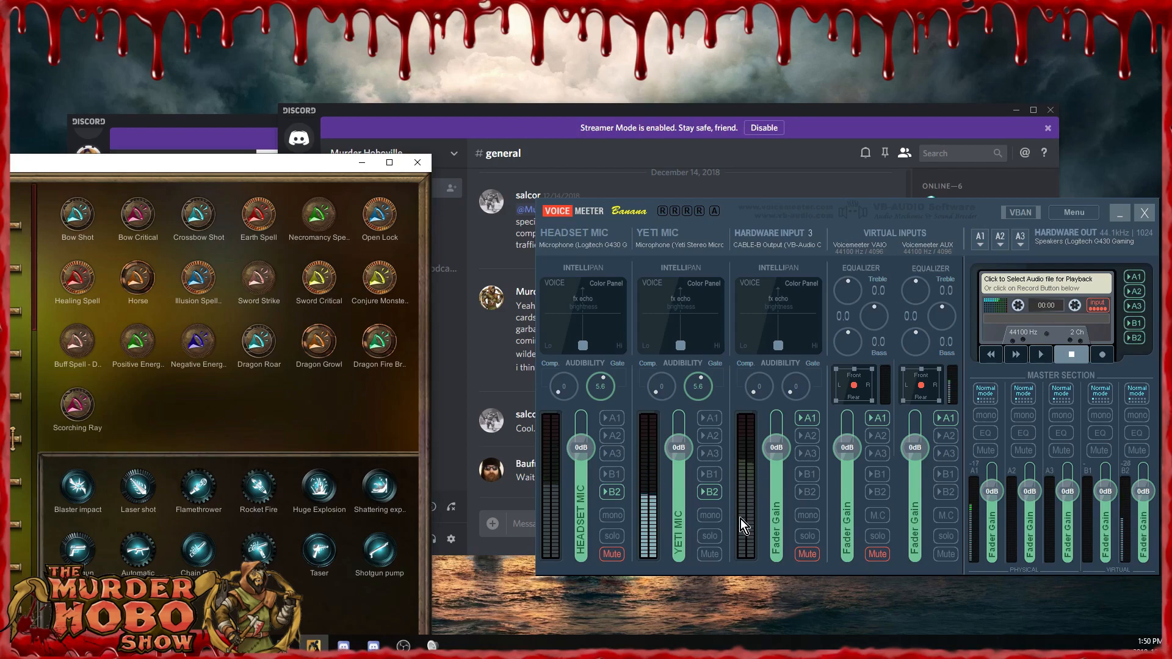
click(809, 555)
click(804, 493)
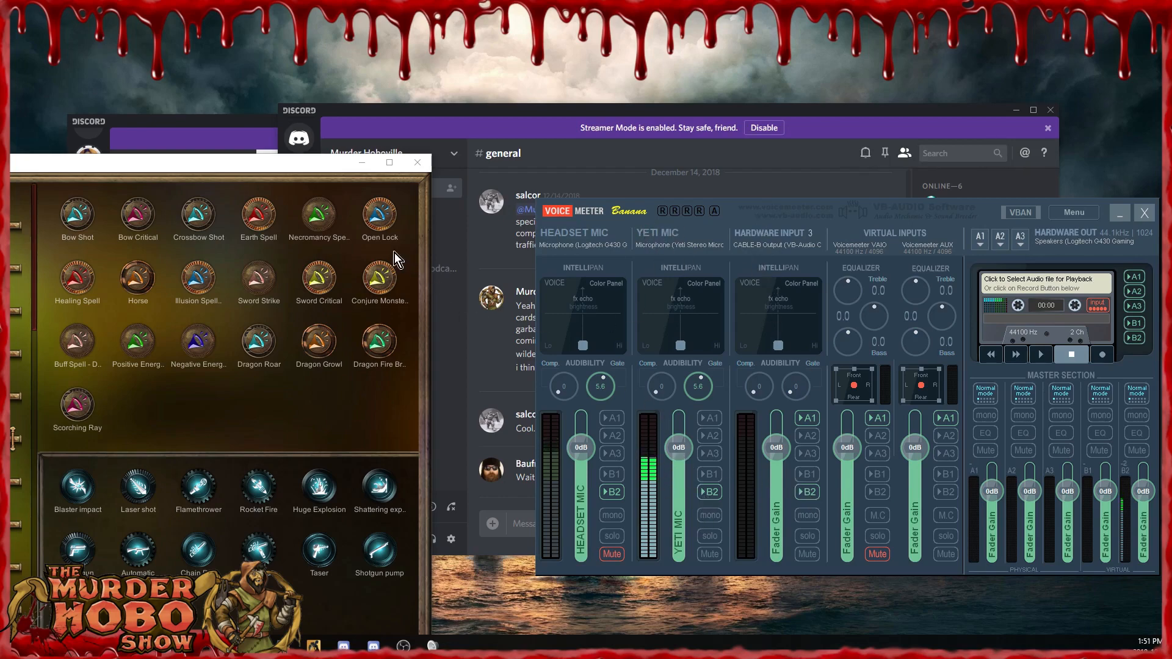
click(320, 215)
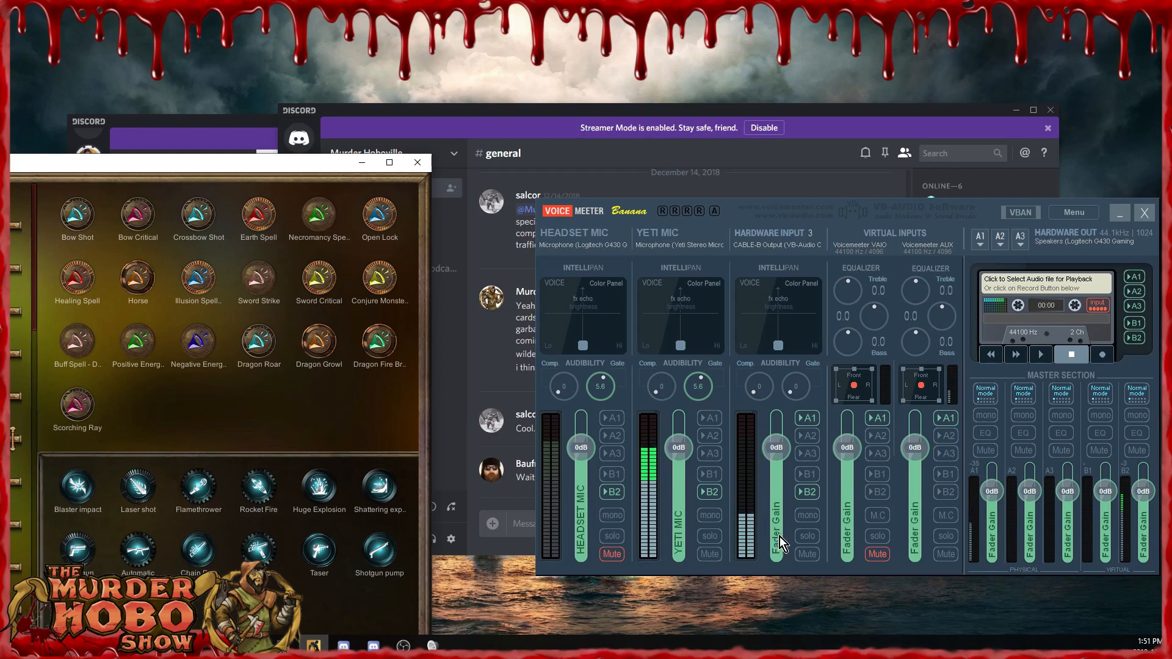
click(803, 494)
click(806, 554)
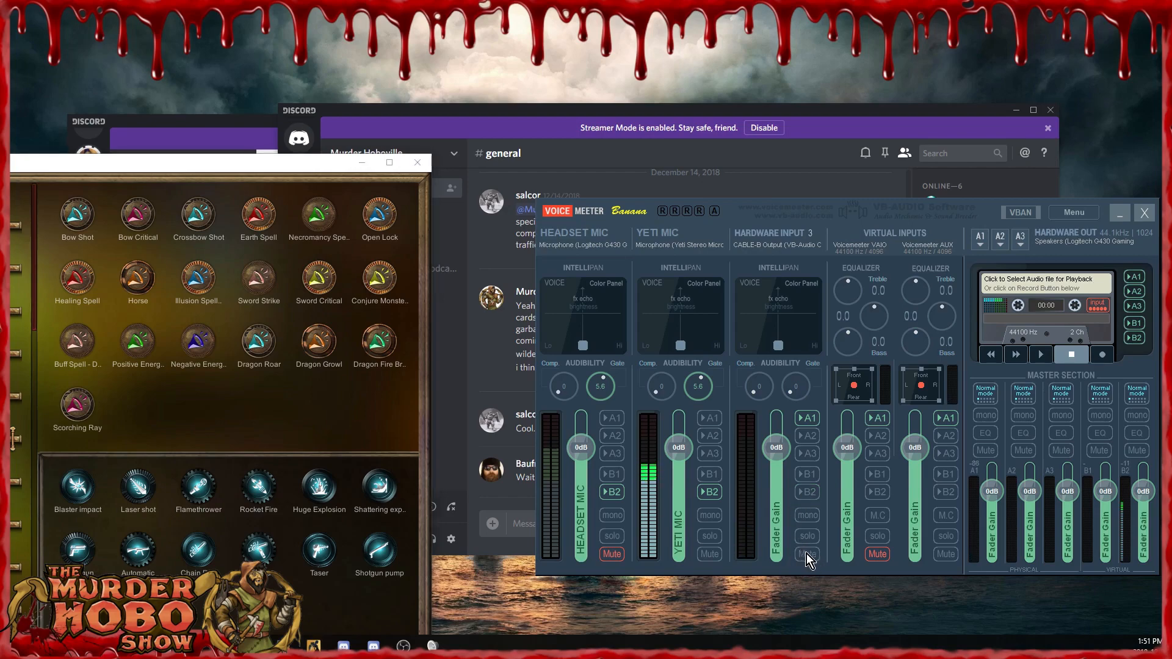
Remove the input device selection from Hardware Input 3 in Voicemeeter and test the Open Lock sound in Syrinscape.
click(768, 249)
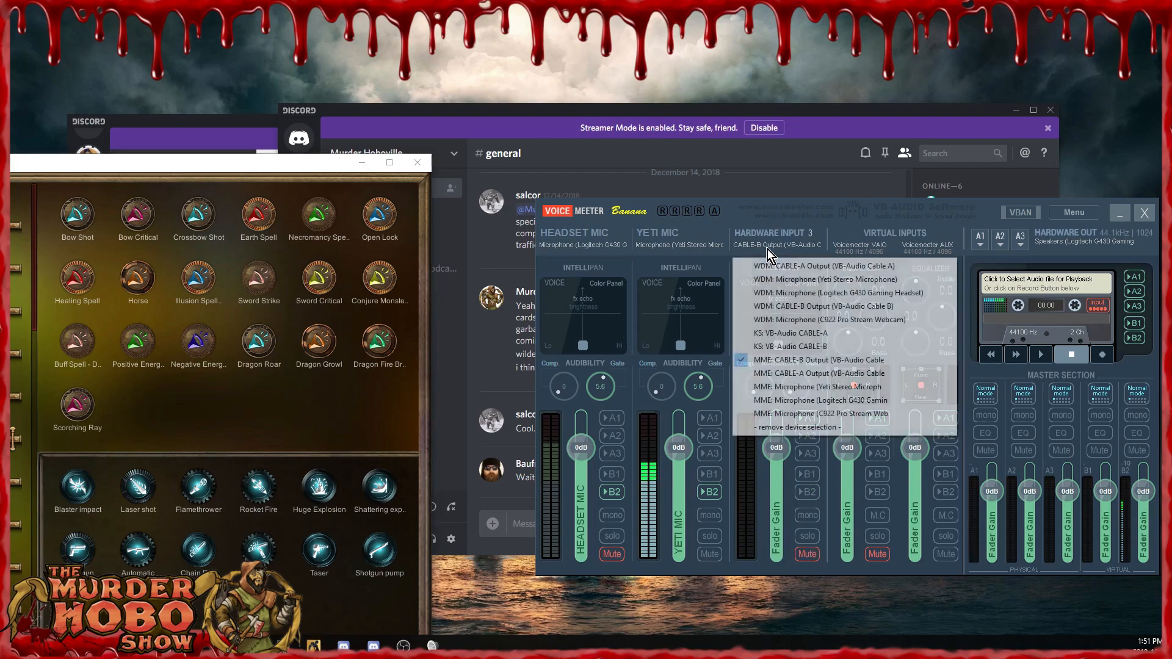
click(785, 427)
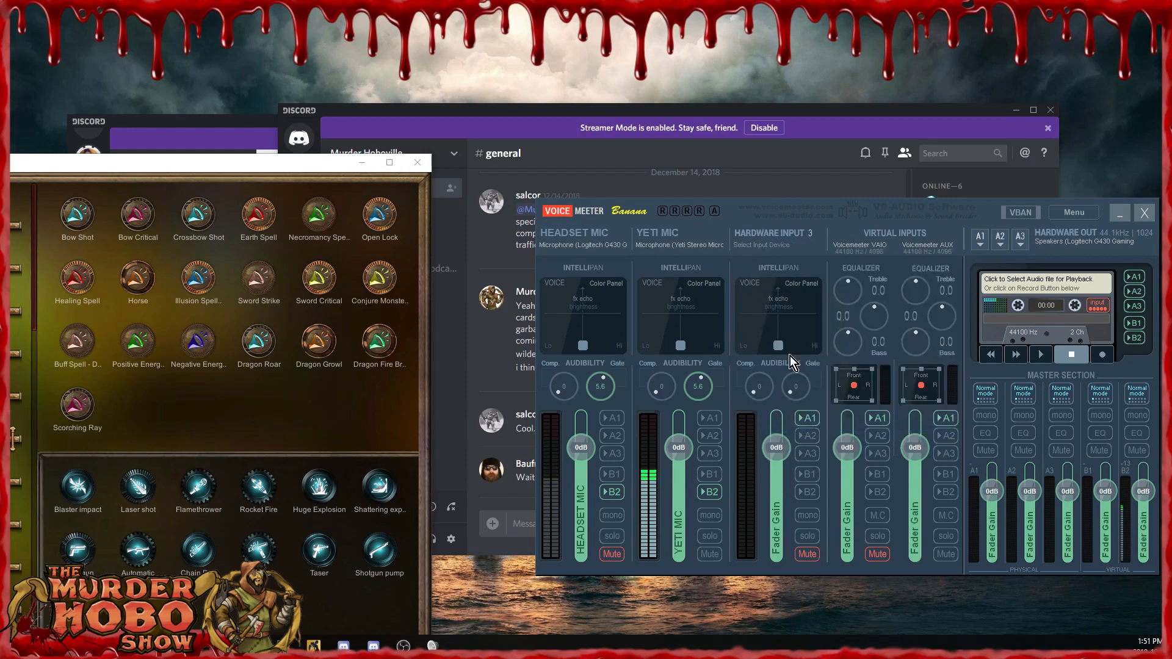
click(382, 217)
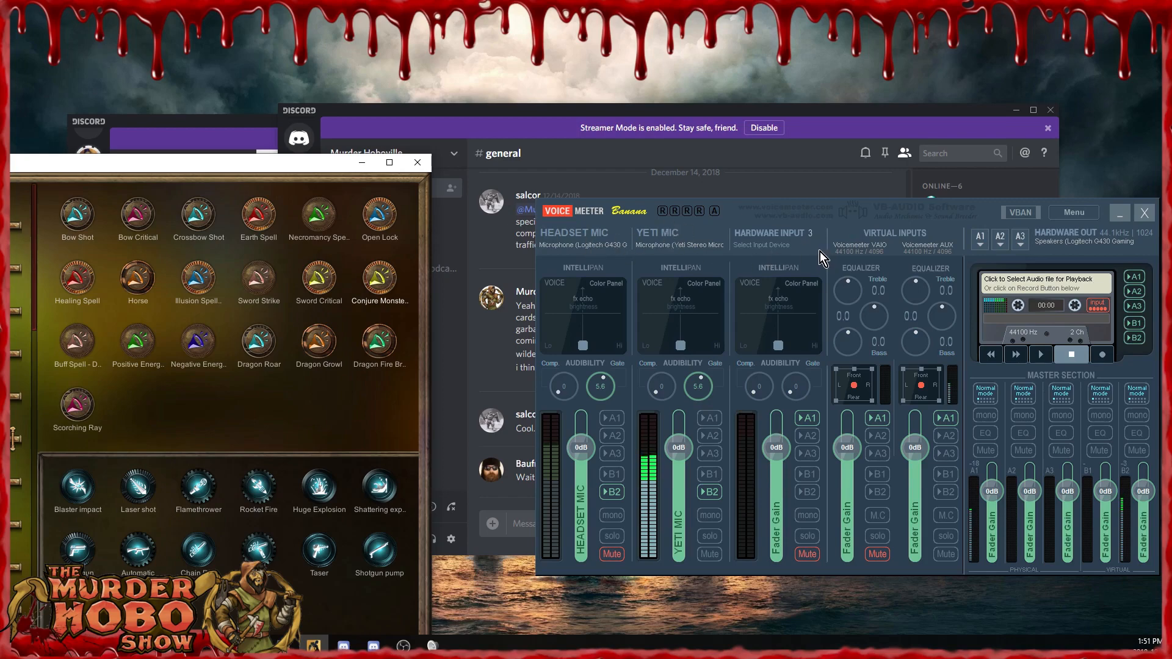
Switch to the audio account's Discord window and open its Voice & Video settings to review the input device.
click(366, 113)
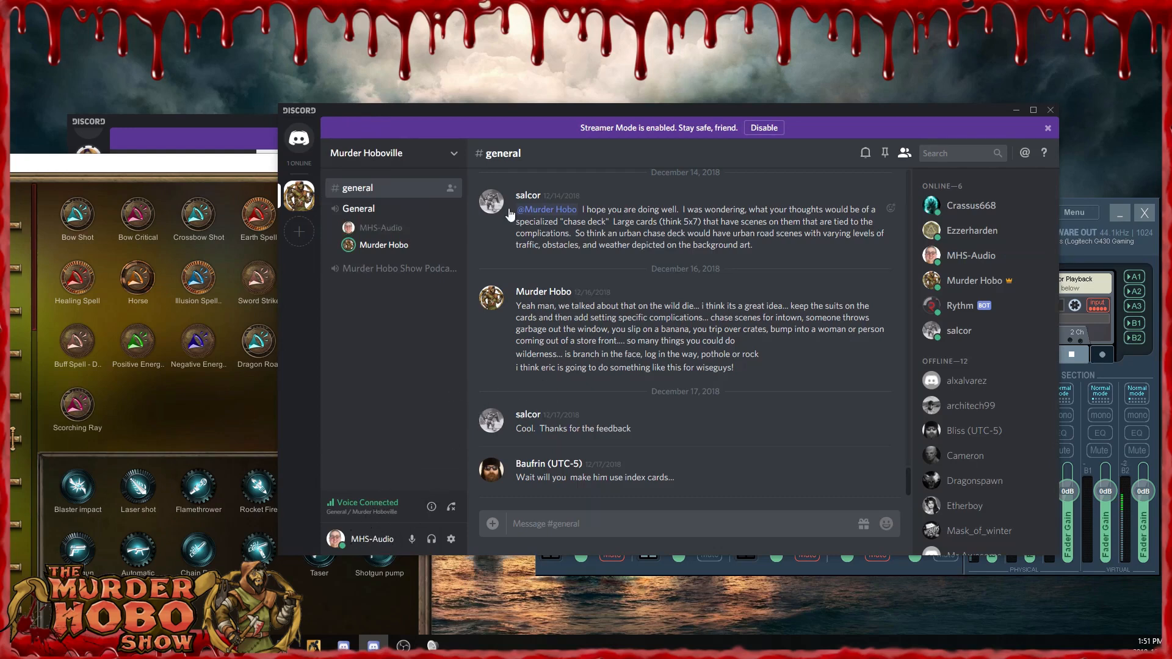
click(452, 540)
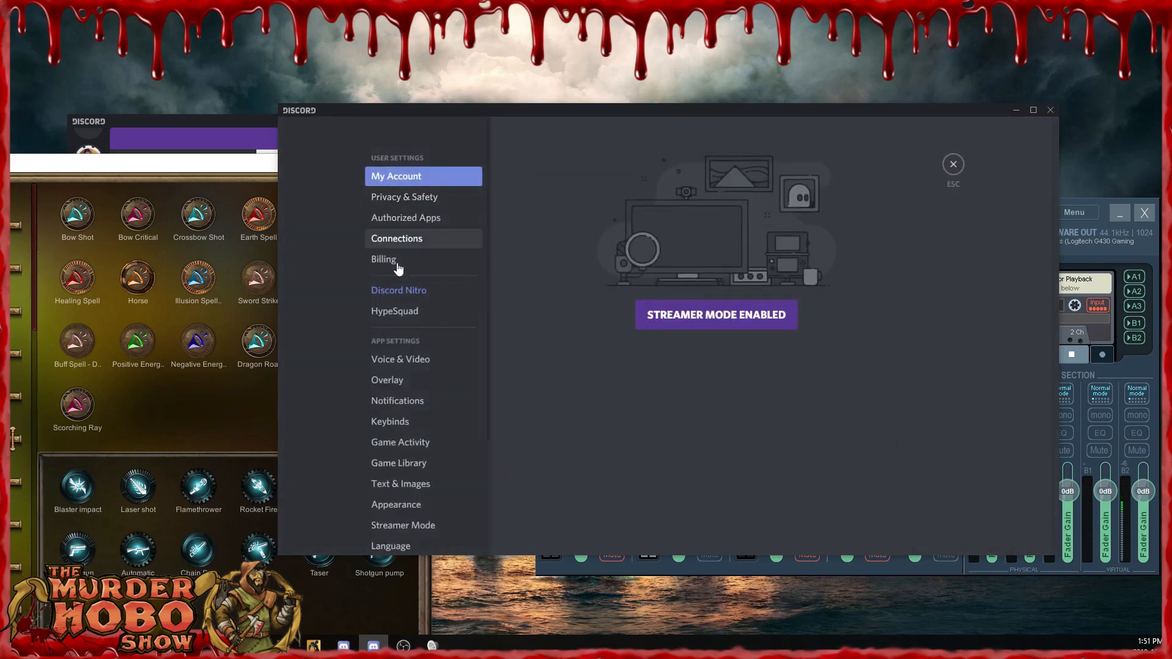
click(388, 358)
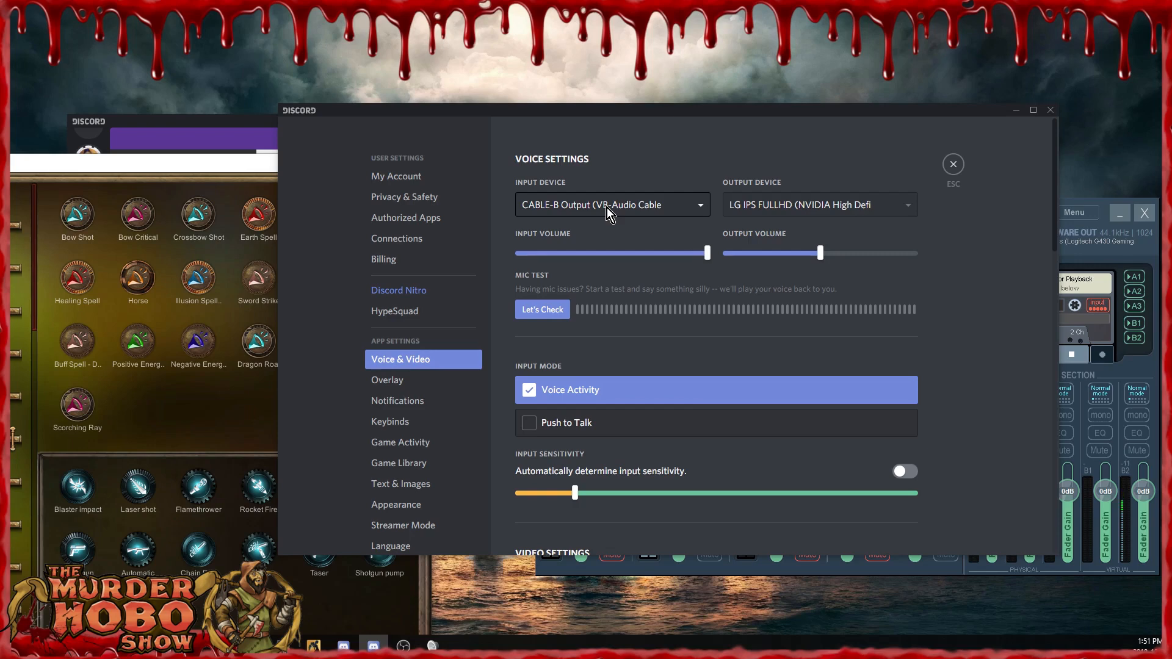
Reposition Discord's voice settings against the Voicemeeter mixer to compare the input device with the mixer channels.
drag(958, 115, 666, 131)
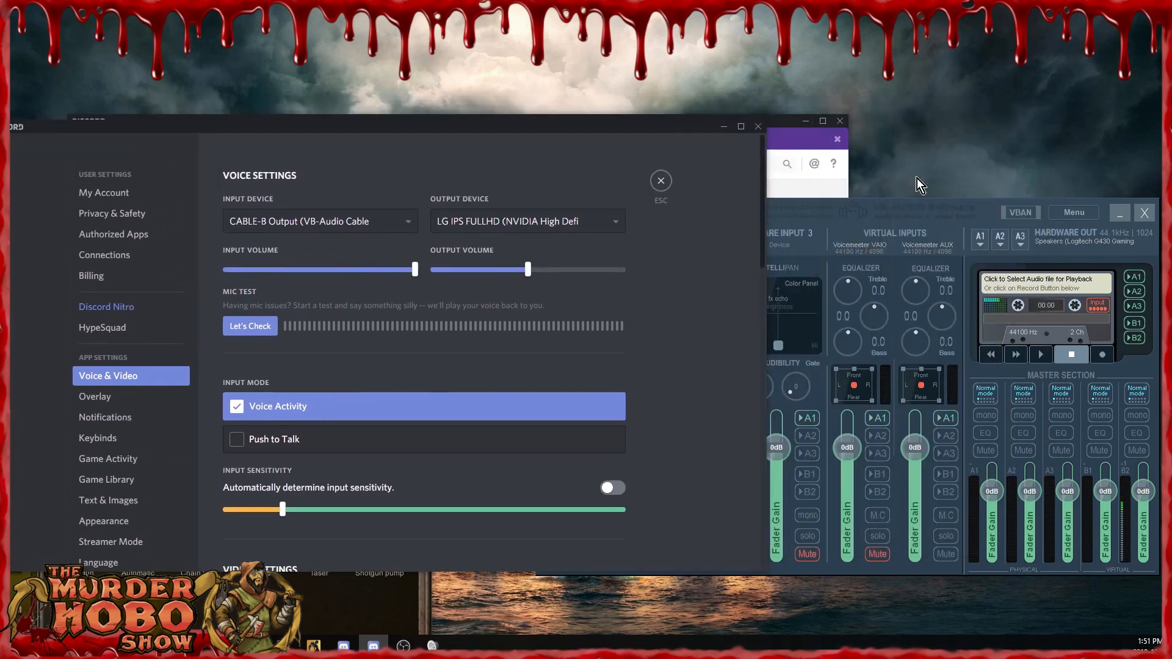
click(983, 202)
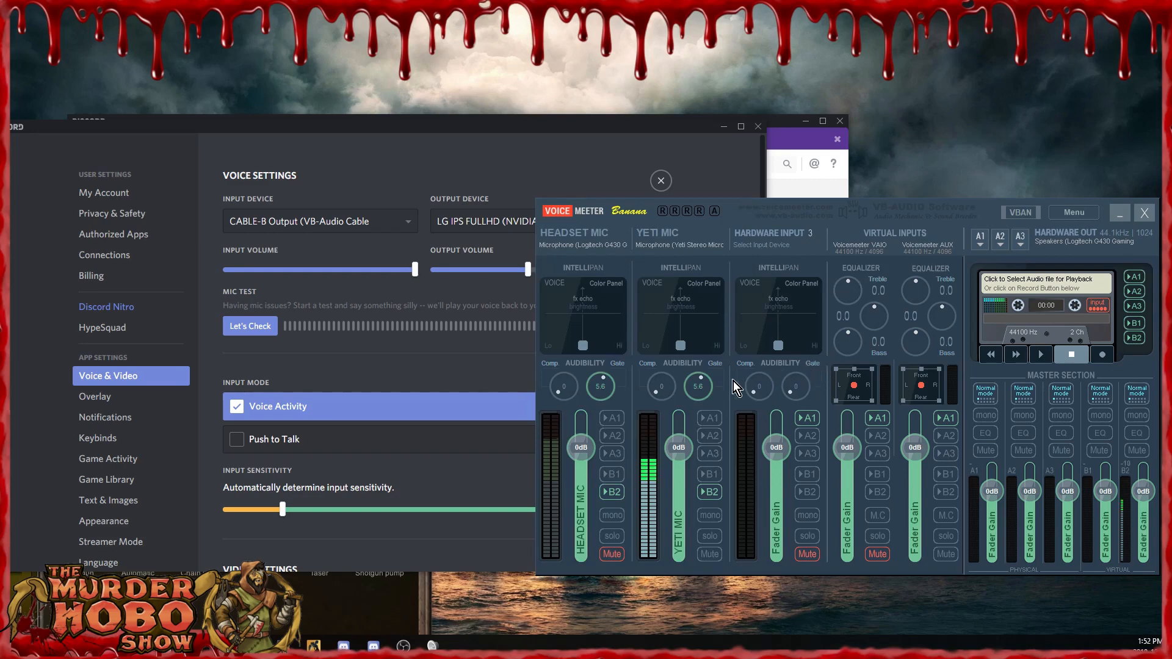
drag(273, 125, 412, 116)
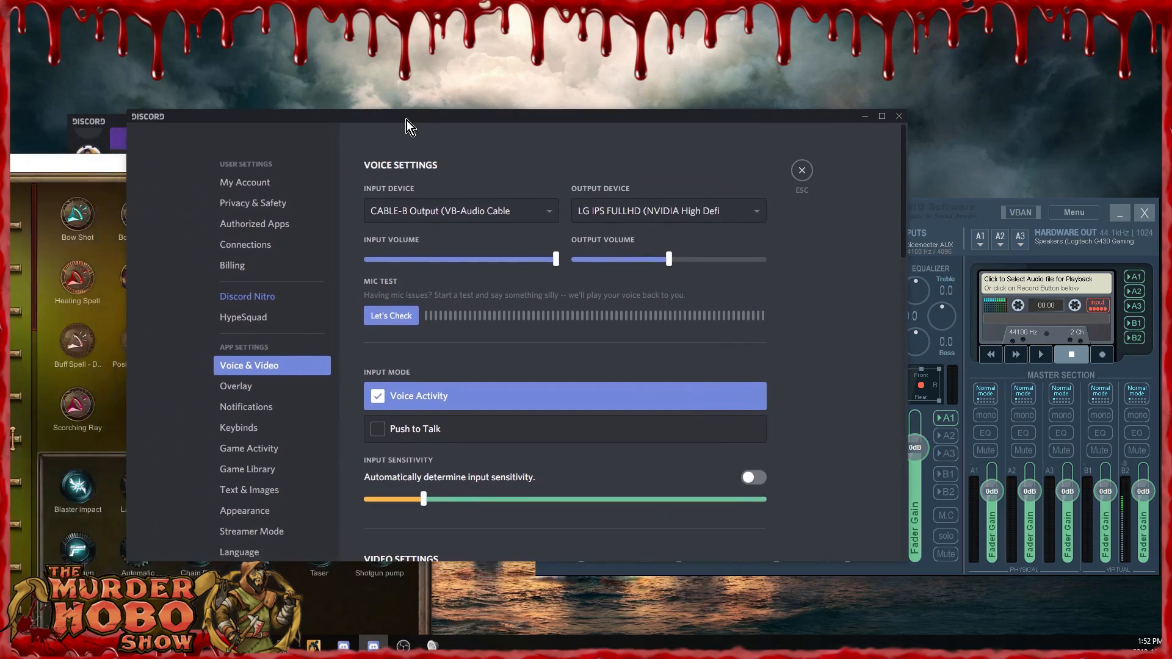
Close Discord's voice settings and switch between the Syrinscape soundboard, the audio account's Discord window and the Voicemeeter mixer to review the audio chain.
click(801, 171)
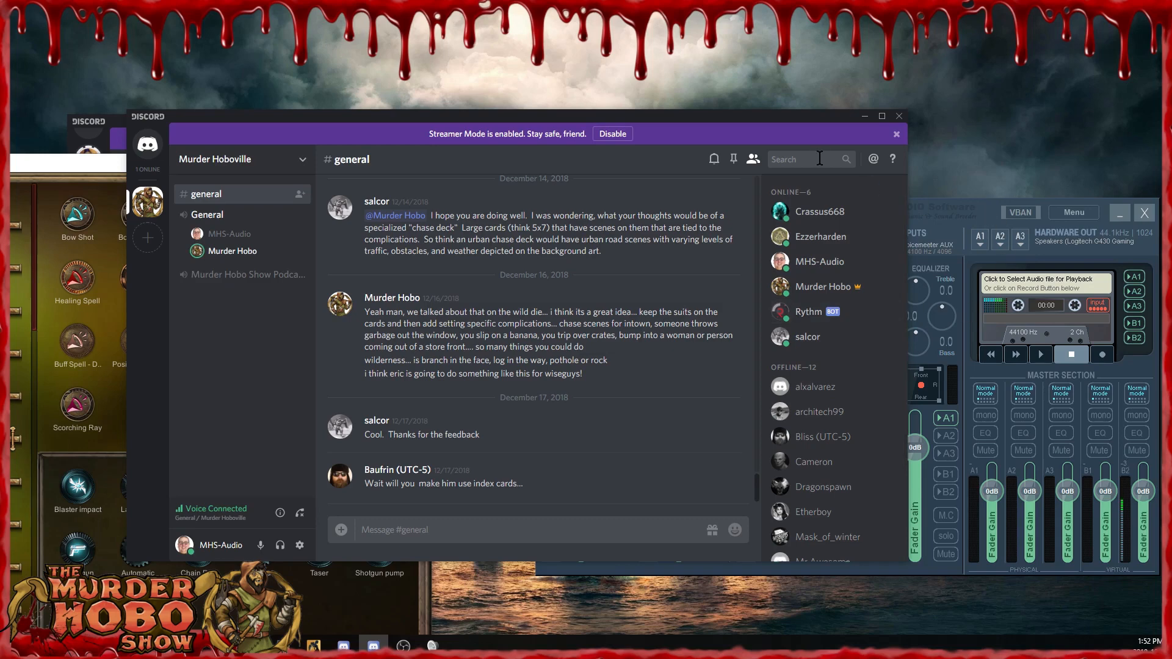
click(980, 207)
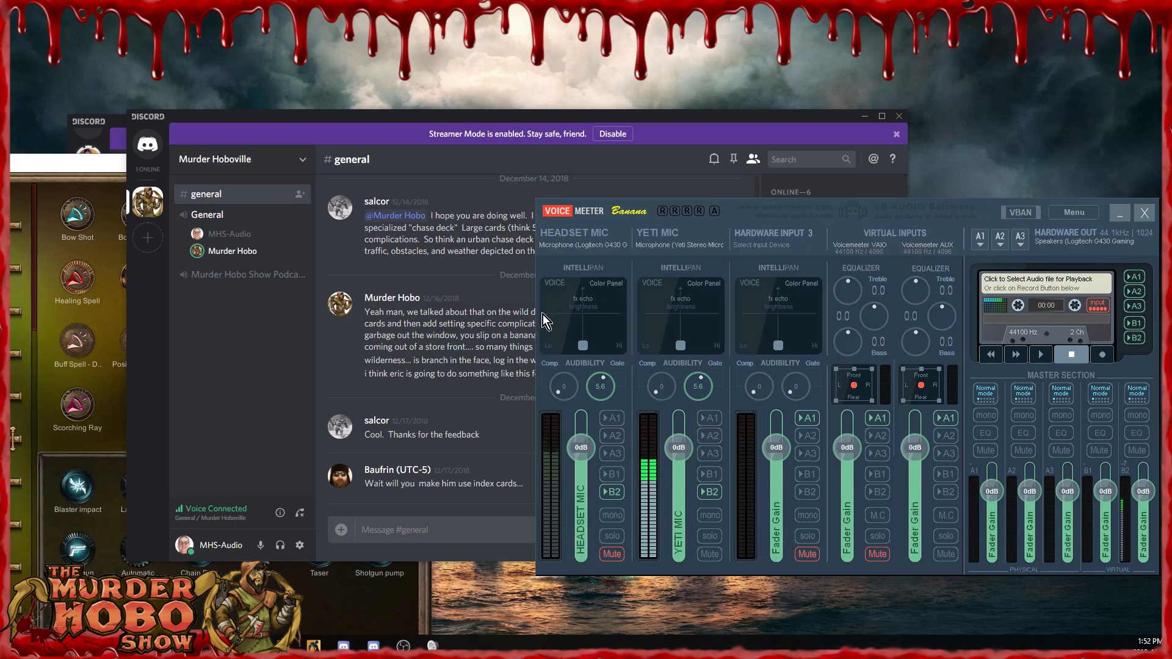
click(80, 164)
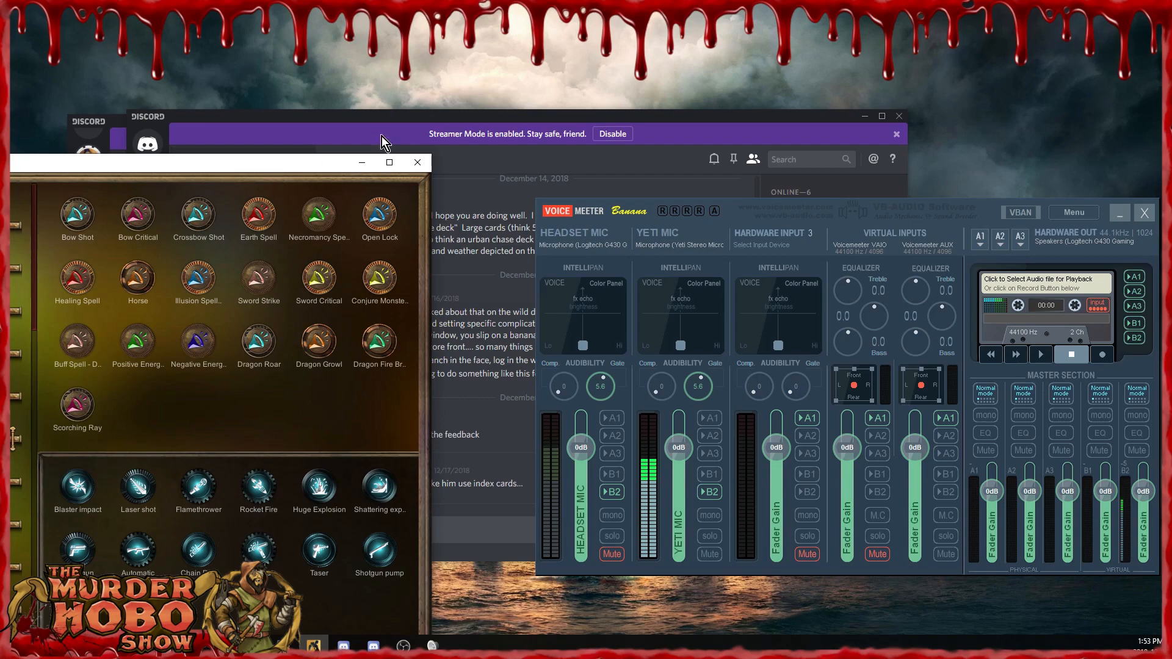
click(382, 119)
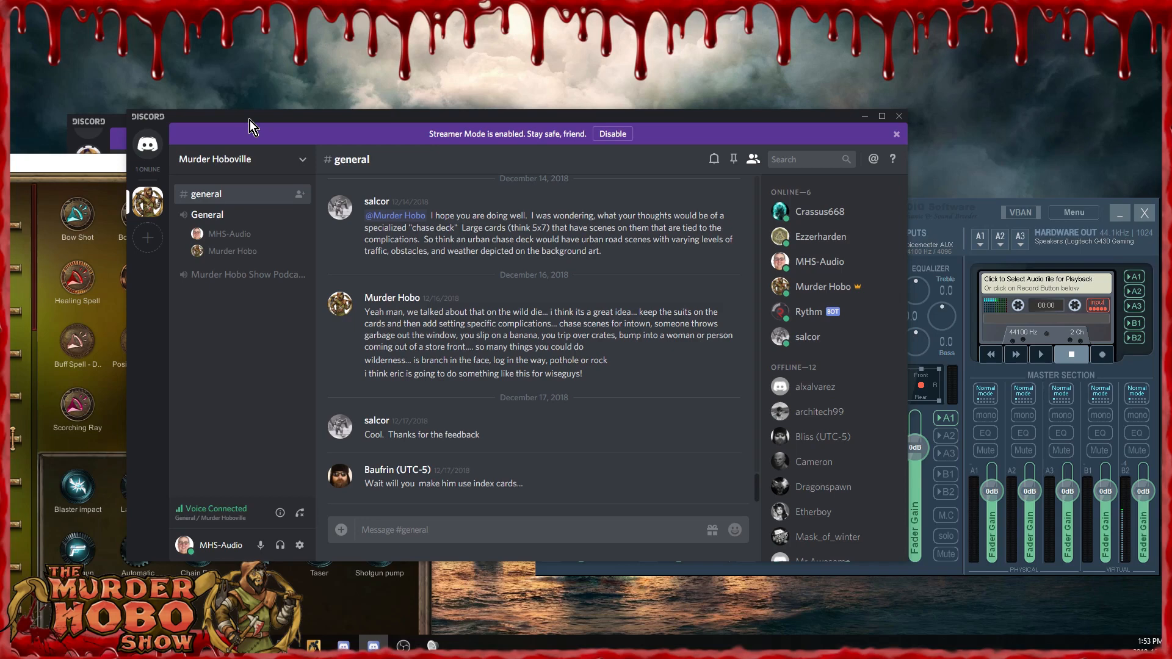
click(91, 160)
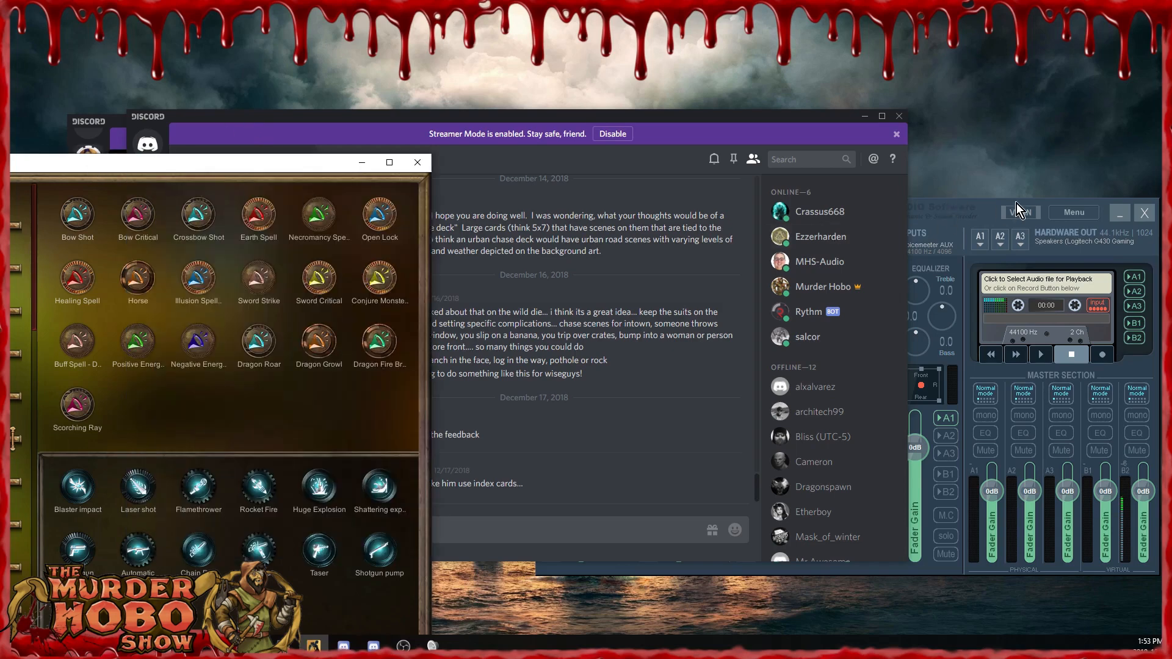
click(982, 204)
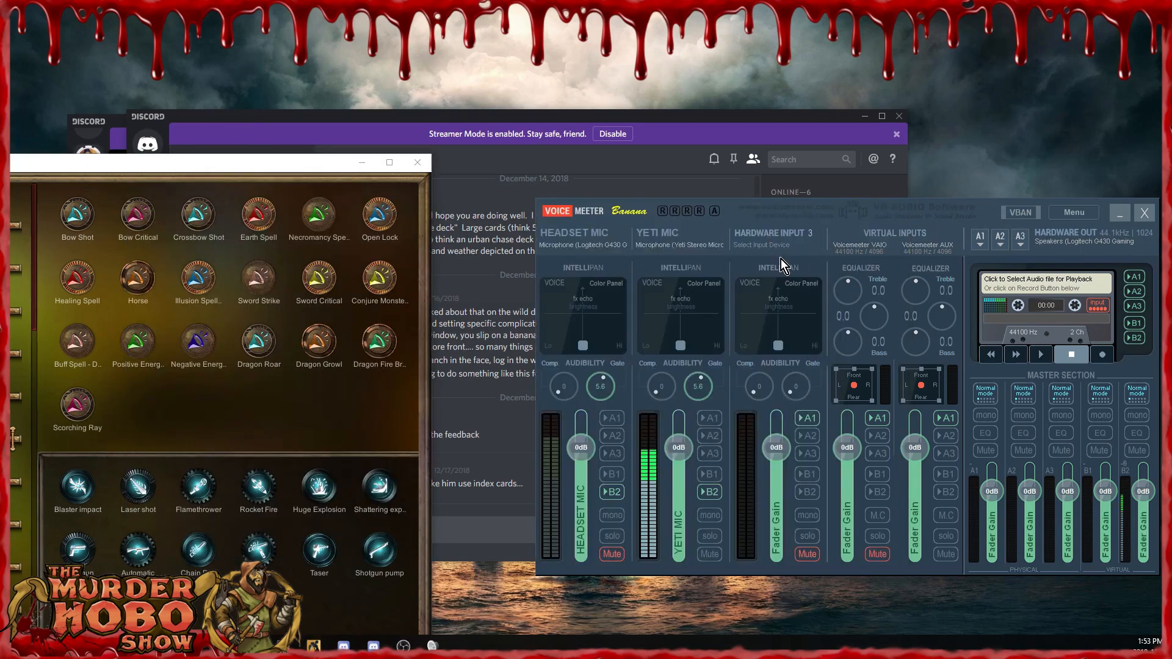
Return to the audio account's Discord window and examine the advanced voice processing options in its Voice & Video settings.
click(416, 119)
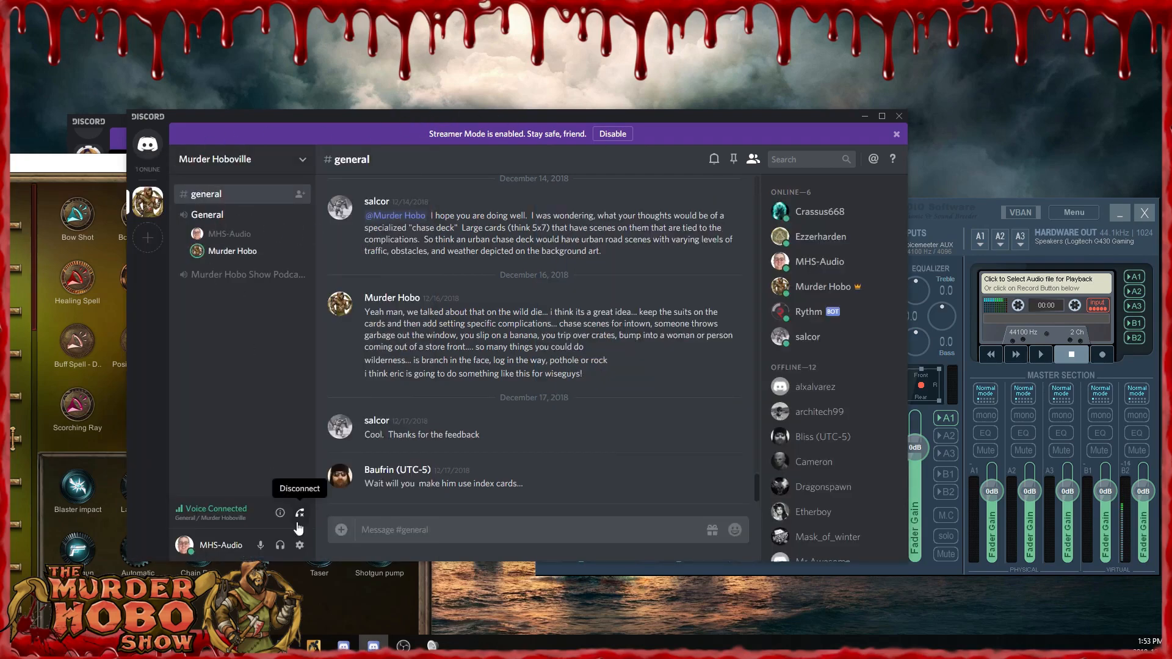
click(300, 546)
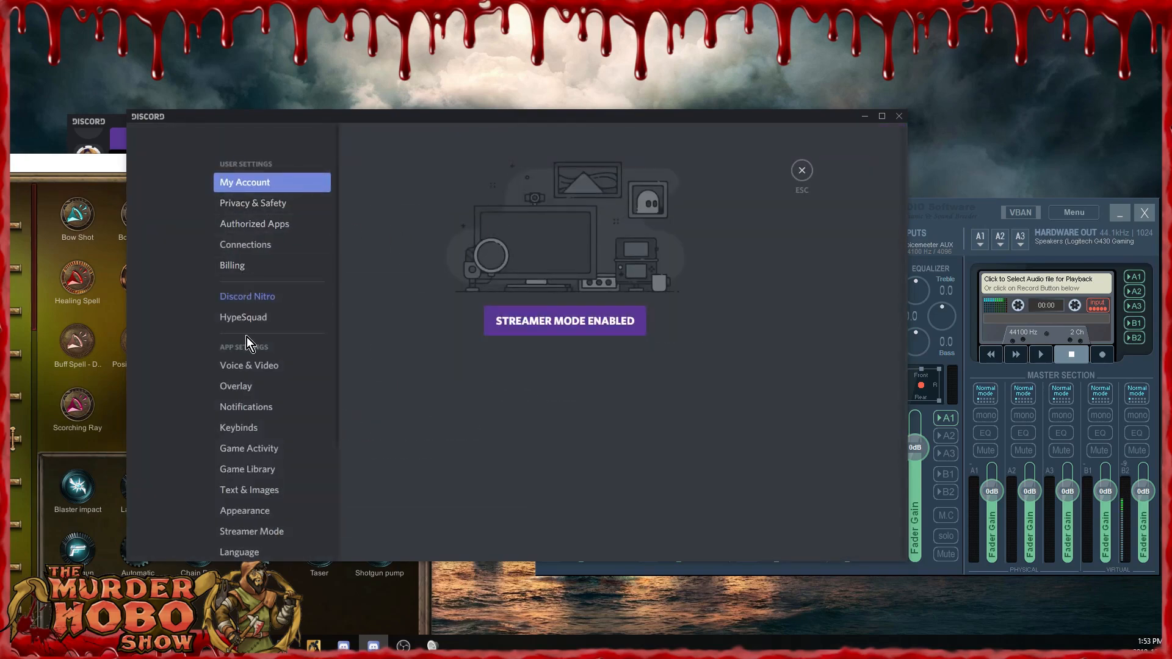
click(250, 367)
scroll(545, 376, down, 3)
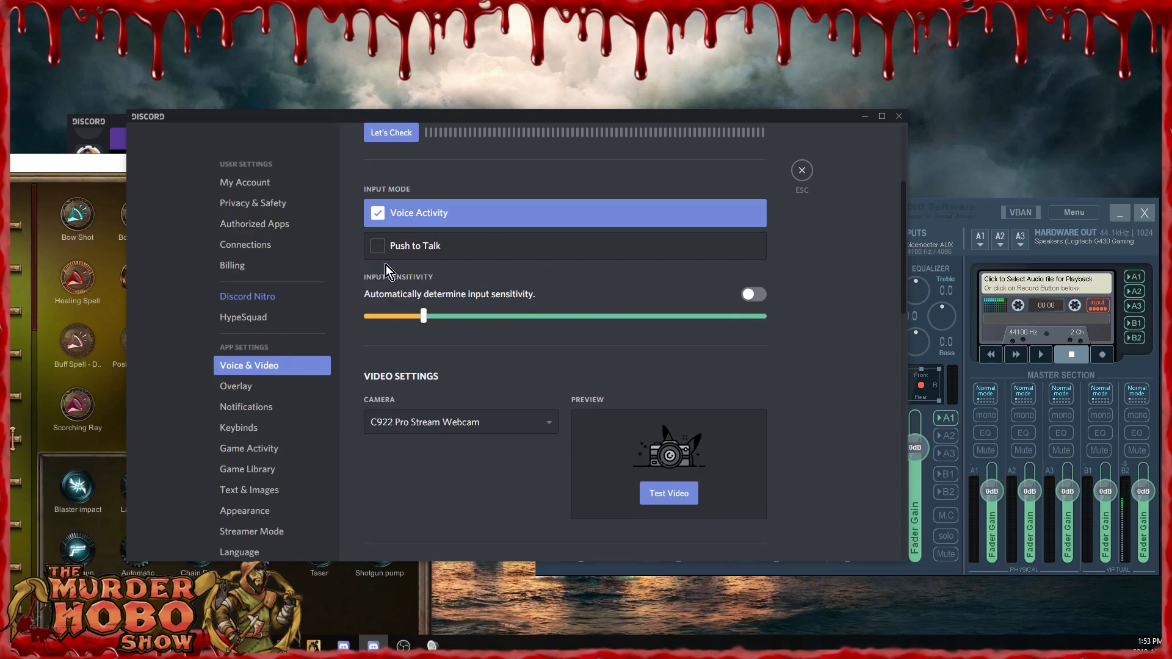
scroll(545, 403, down, 10)
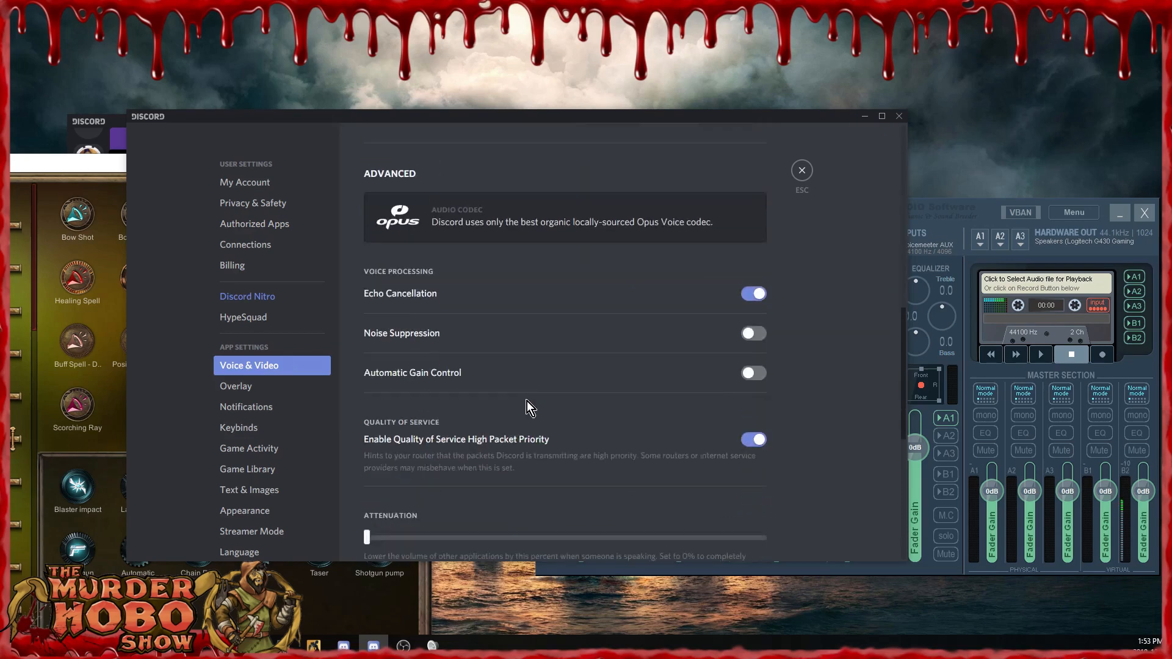